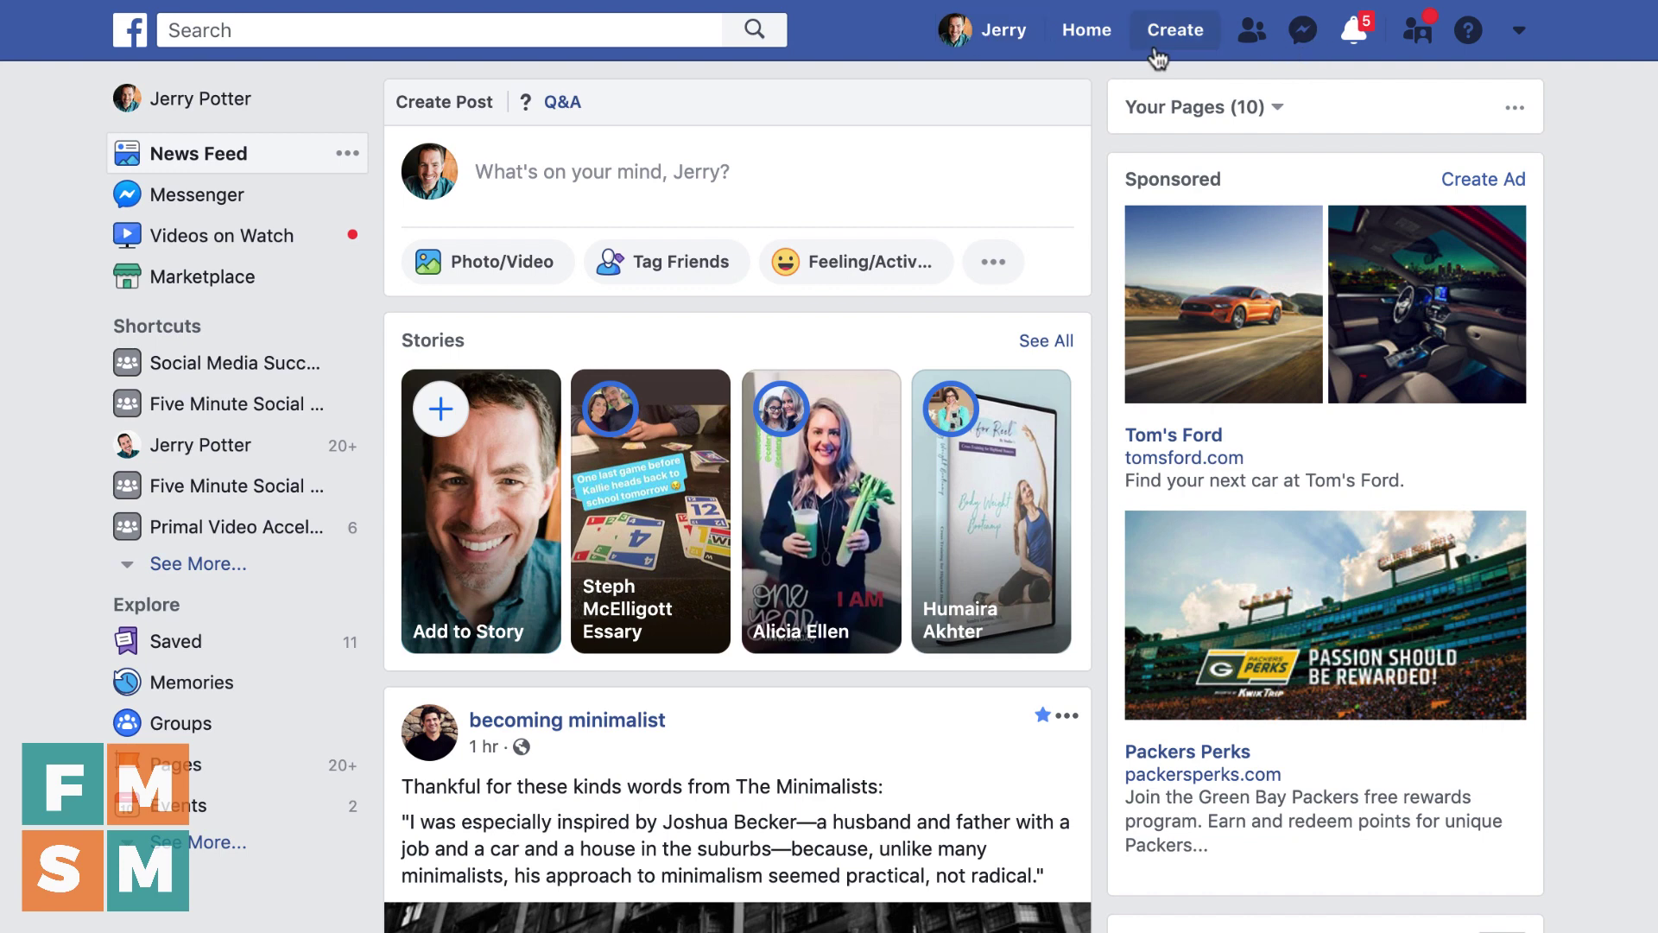
Start a new Page from Business Settings via Accounts > Pages > Add > Create a New Page
left_click(1179, 35)
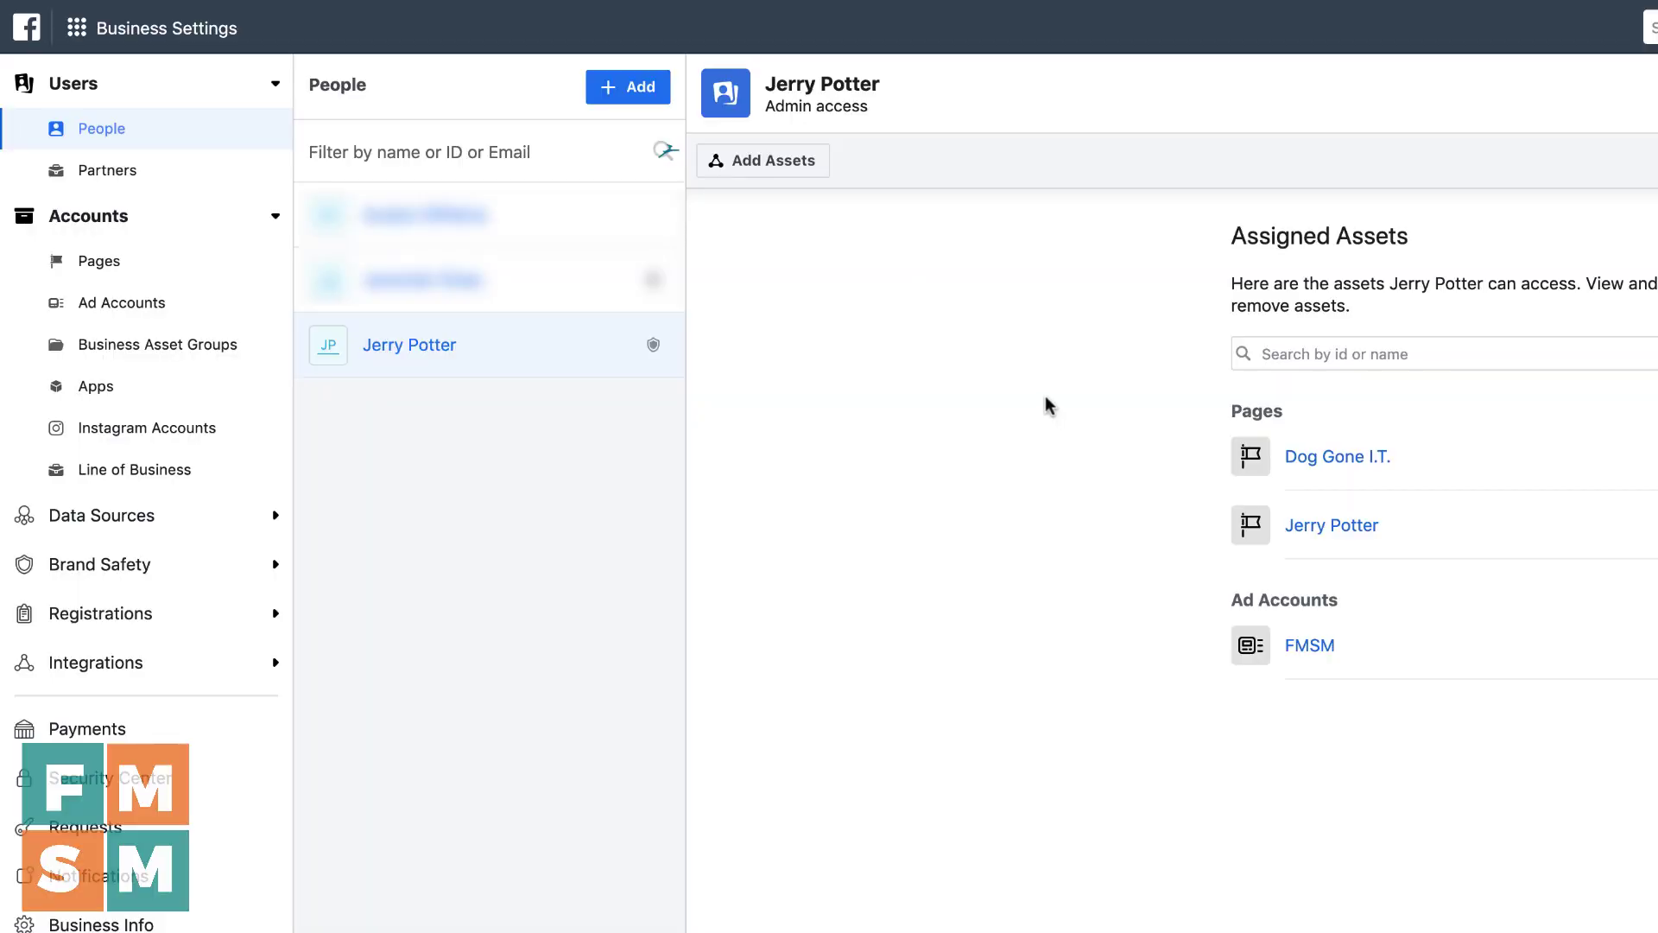
left_click(95, 271)
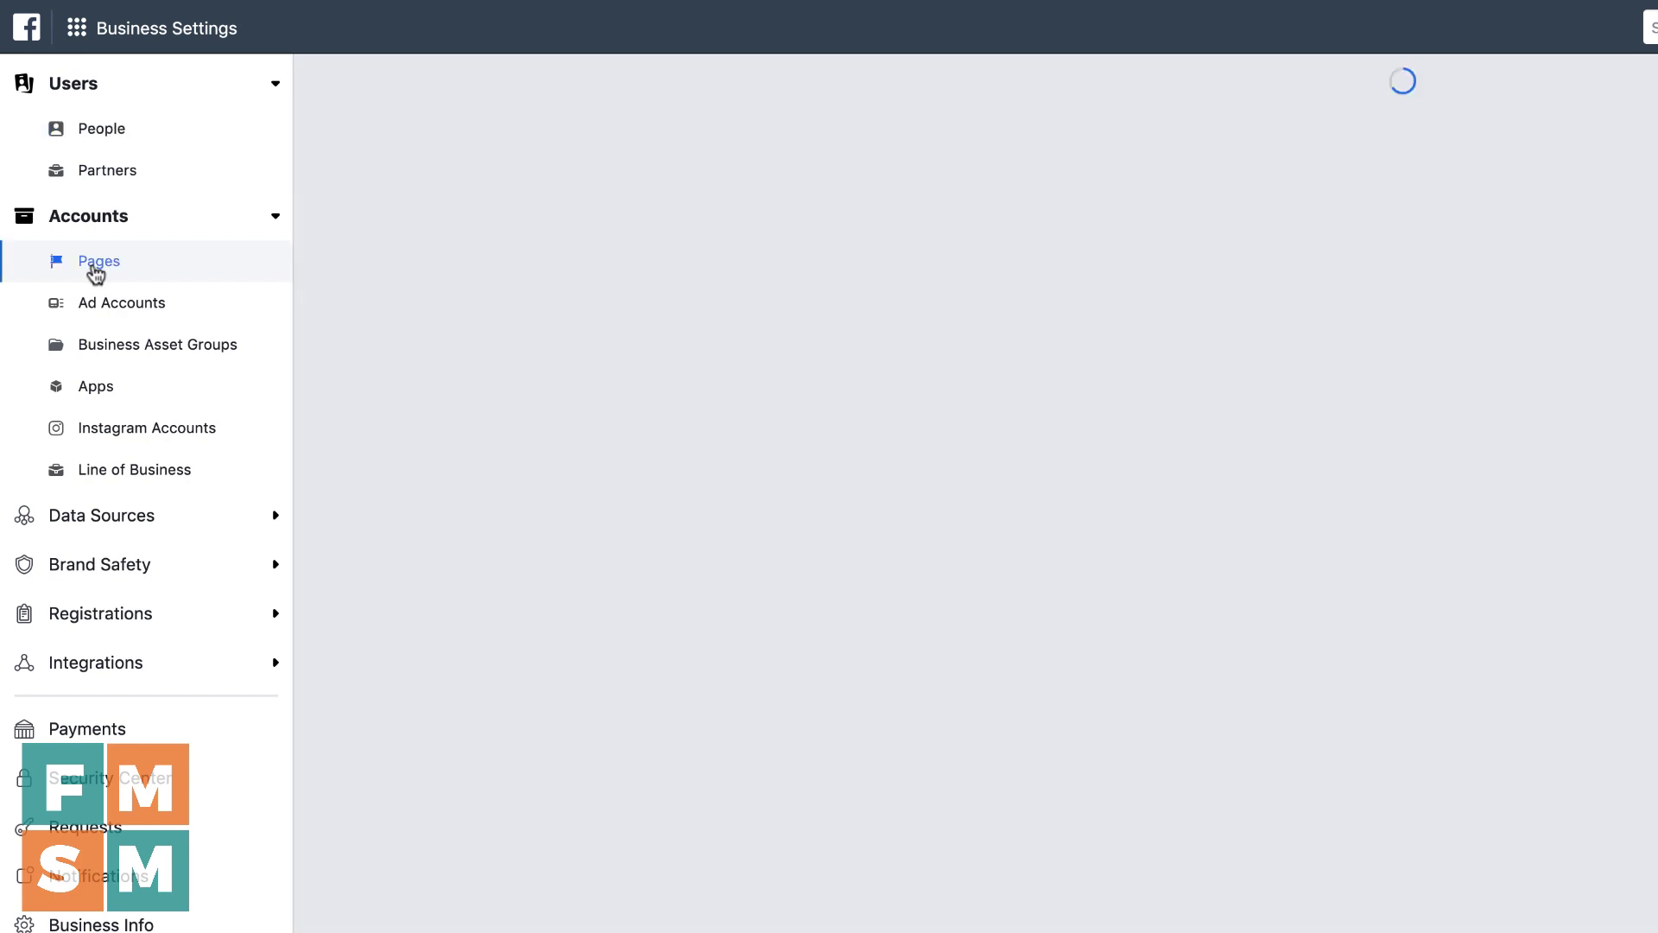
left_click(635, 97)
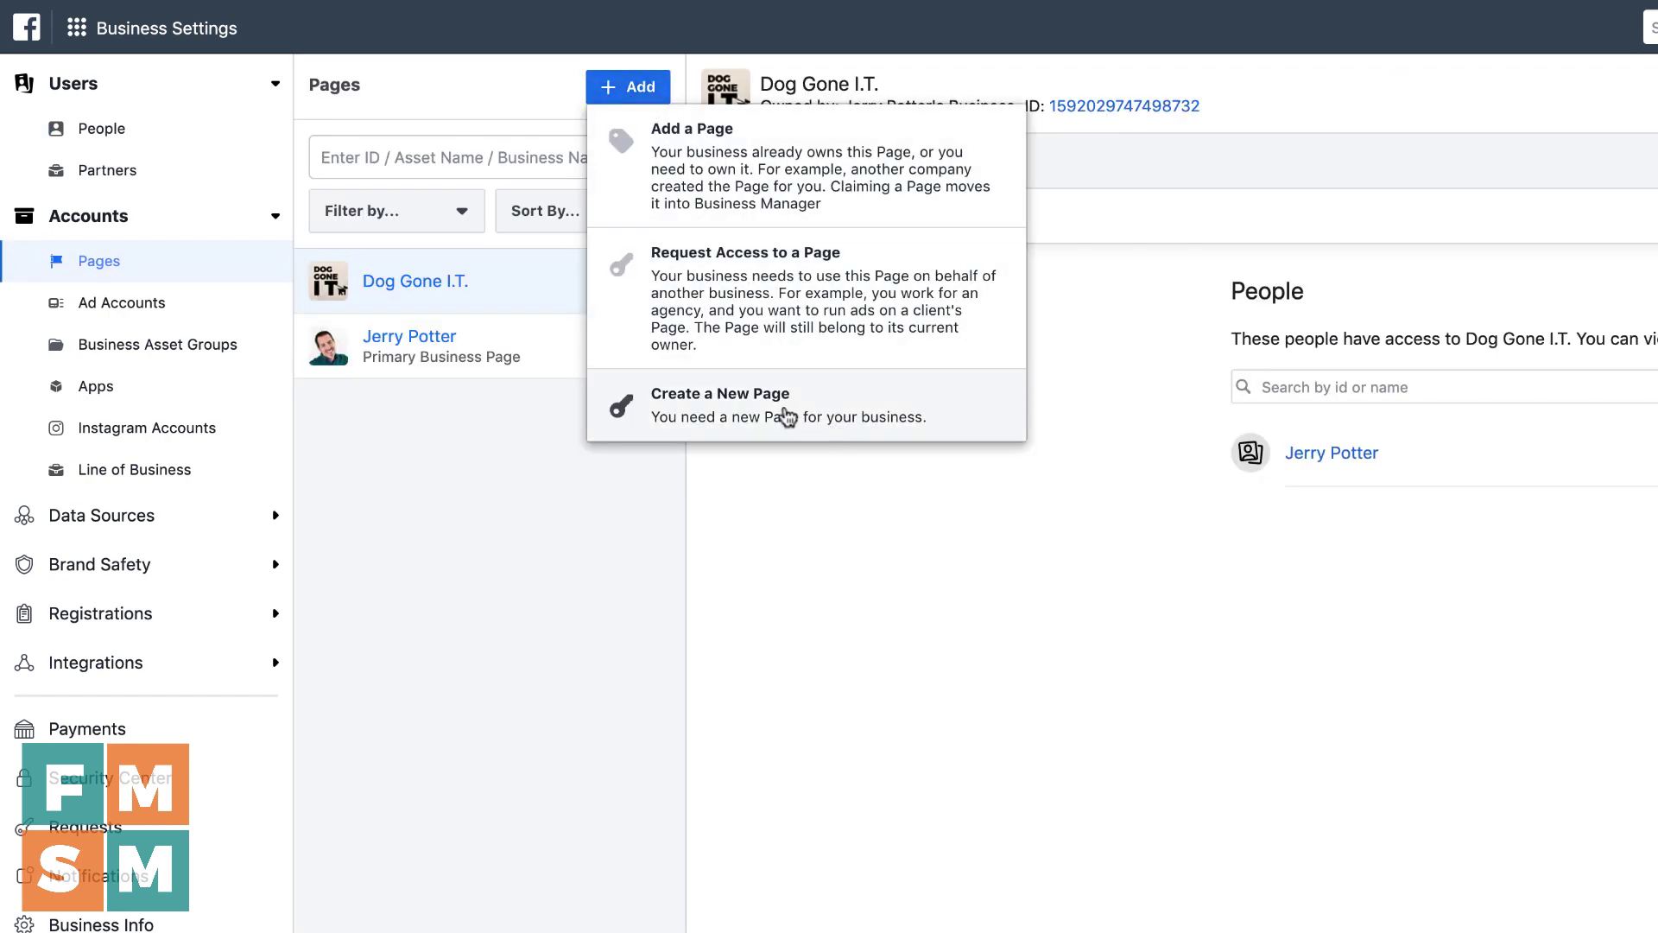
left_click(785, 417)
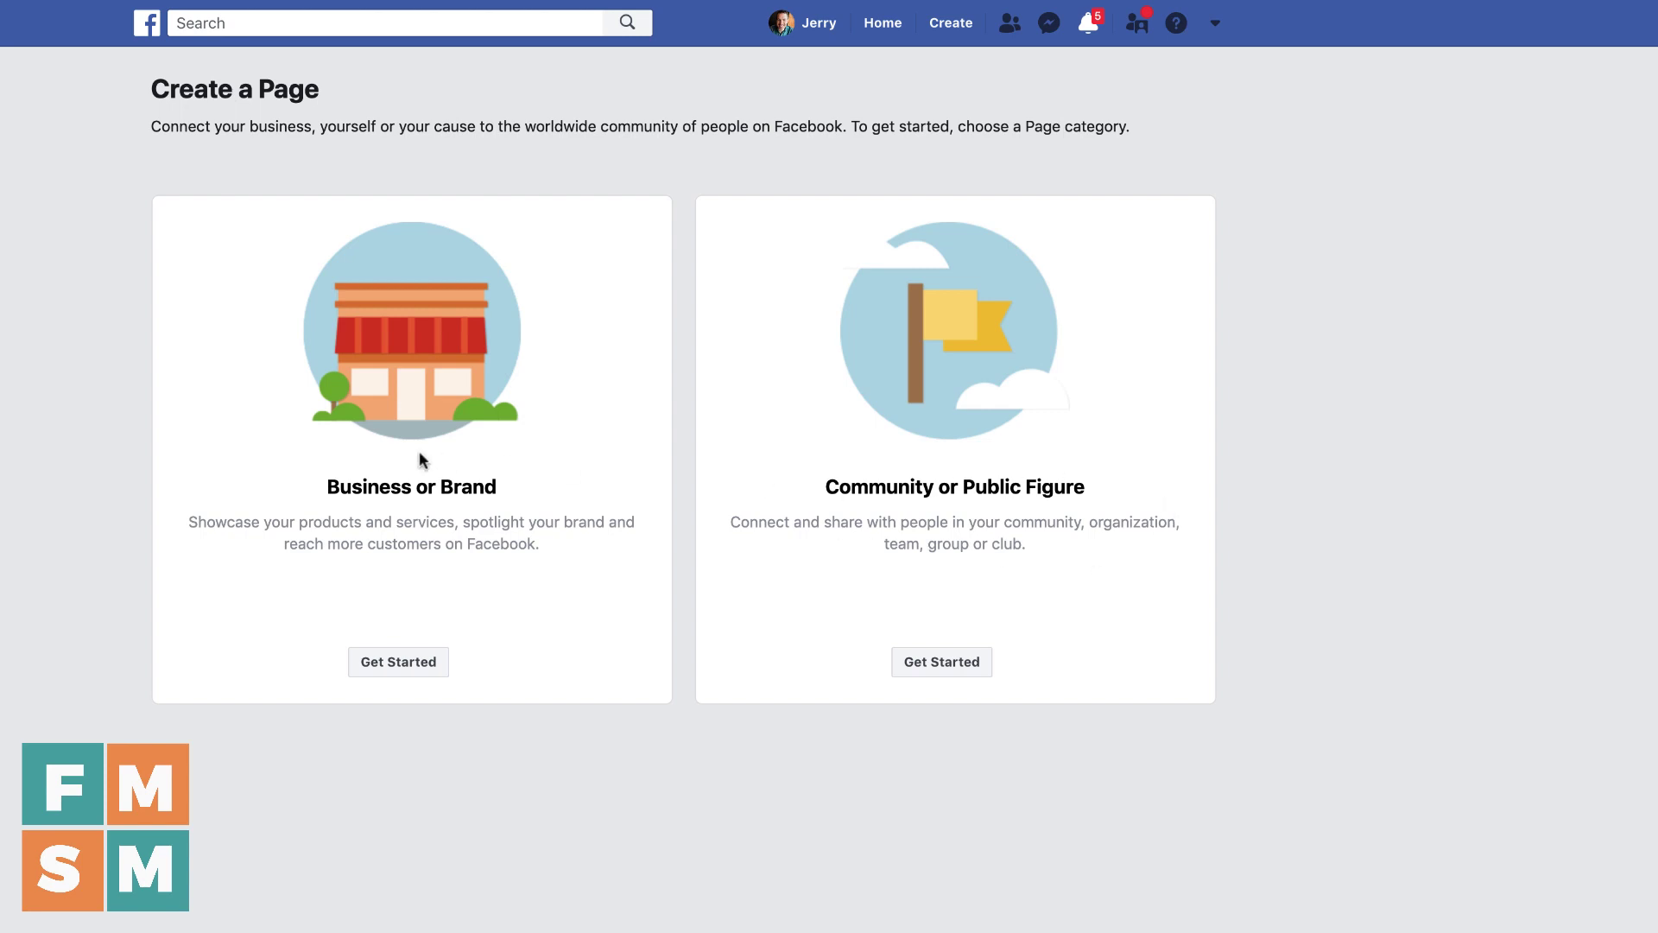
Choose Business or Brand, name the Page 'The Kaffeinated Koala', and begin entering a category
left_click(406, 672)
left_click(275, 341)
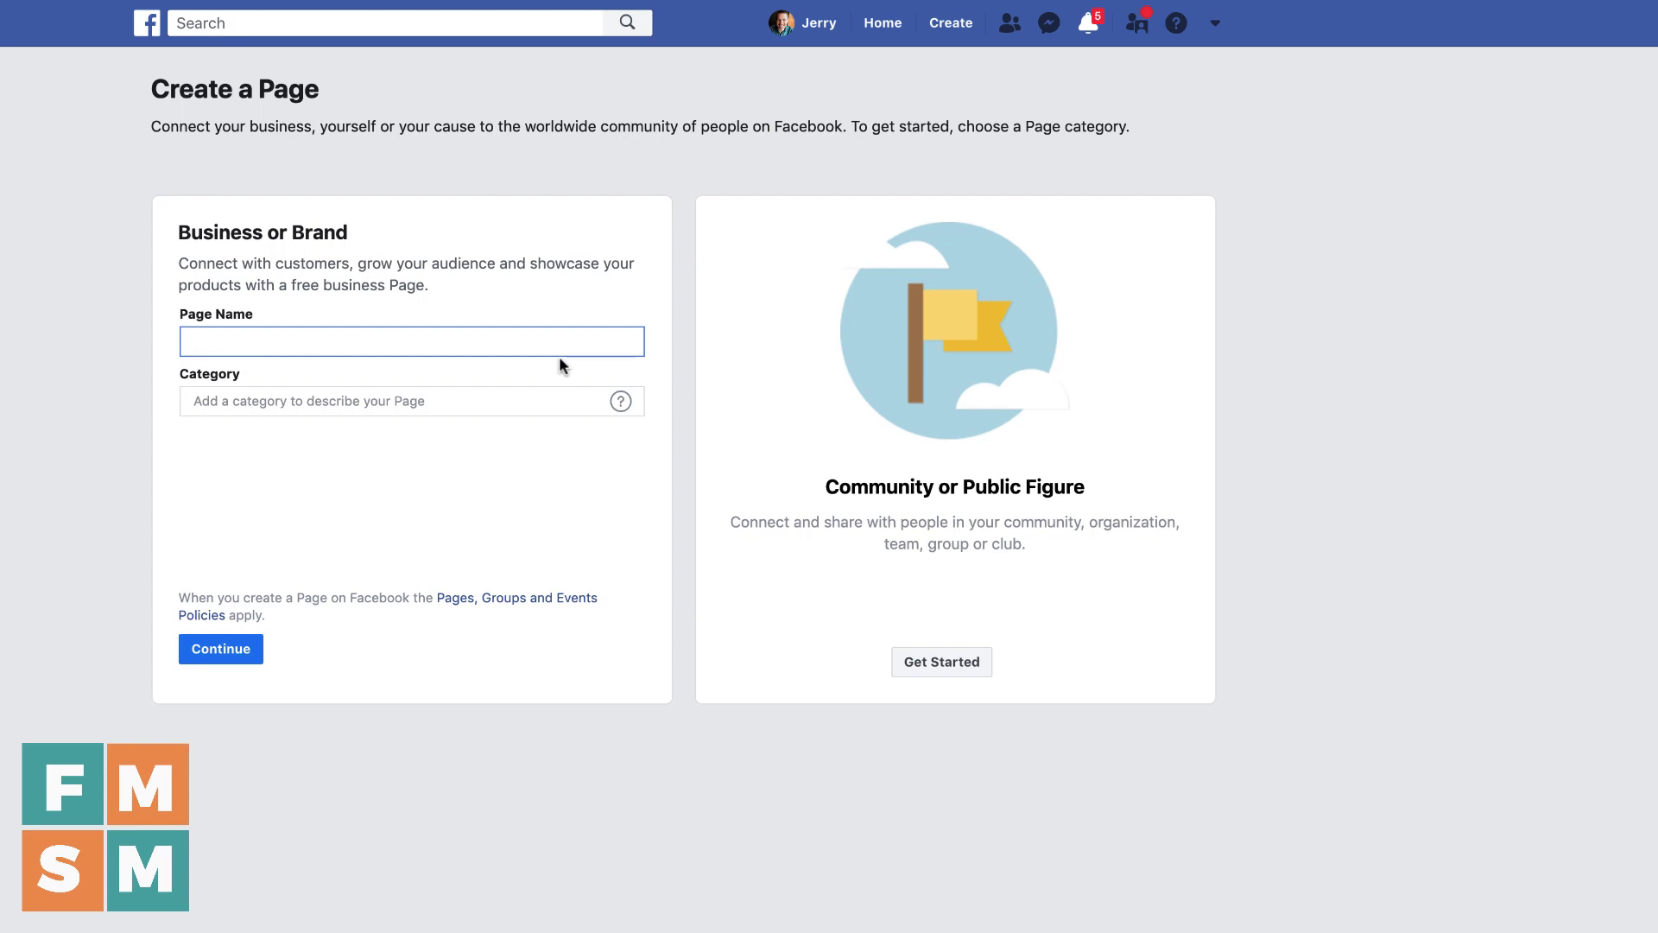
type("The Kaffeinated Koala")
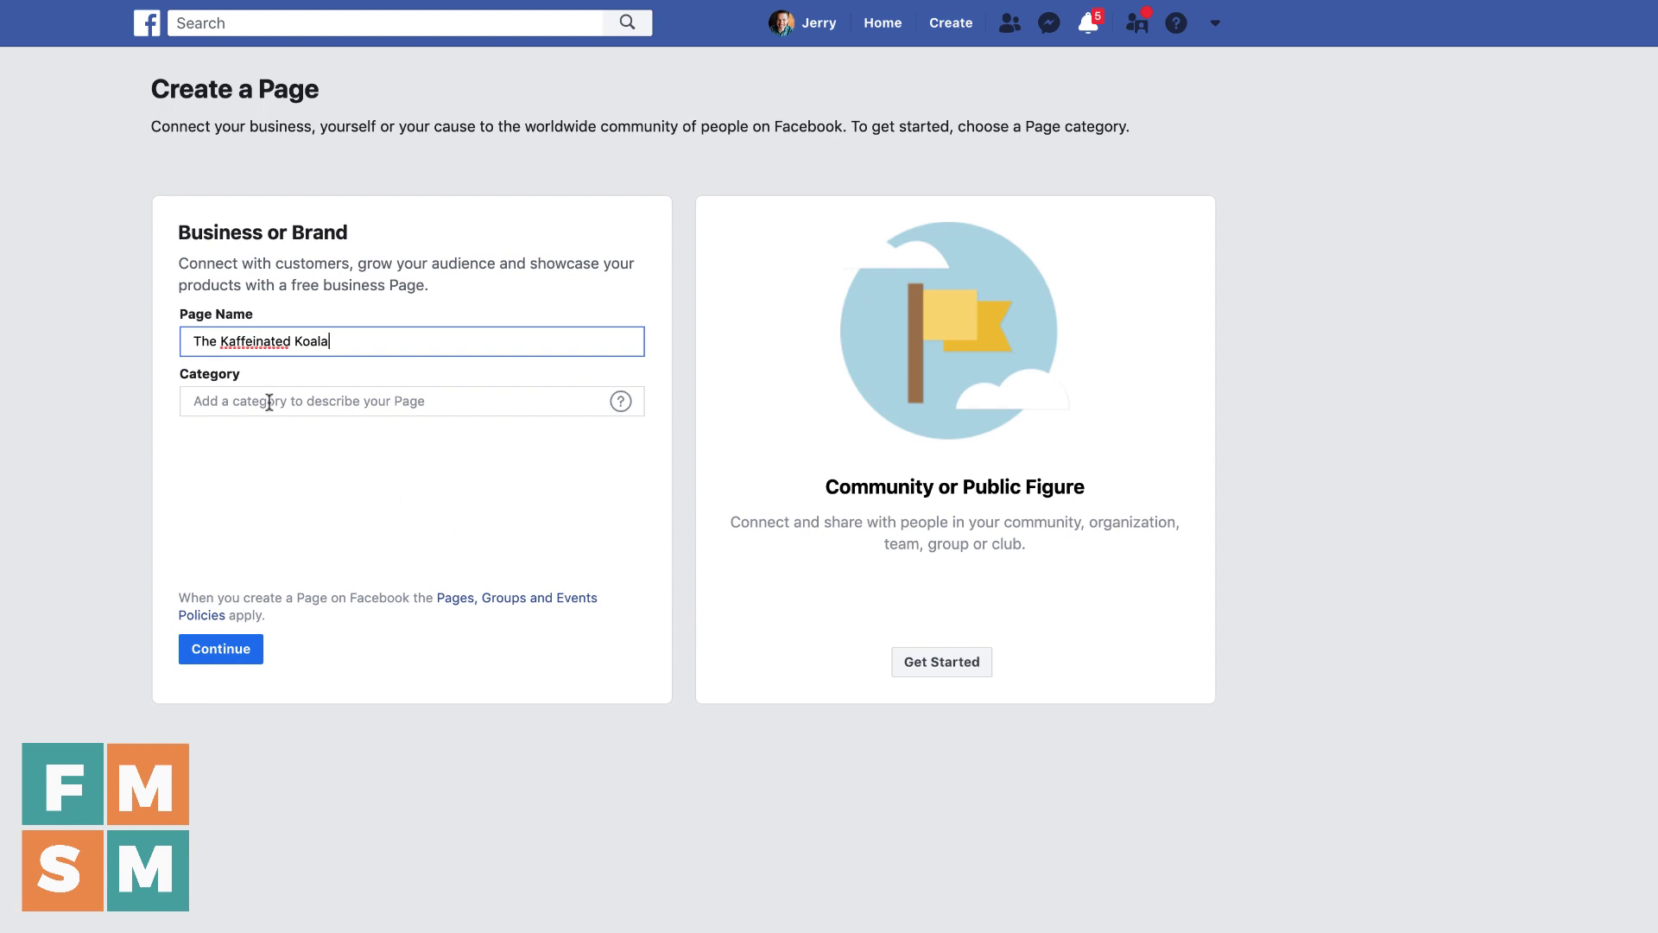
left_click(371, 400)
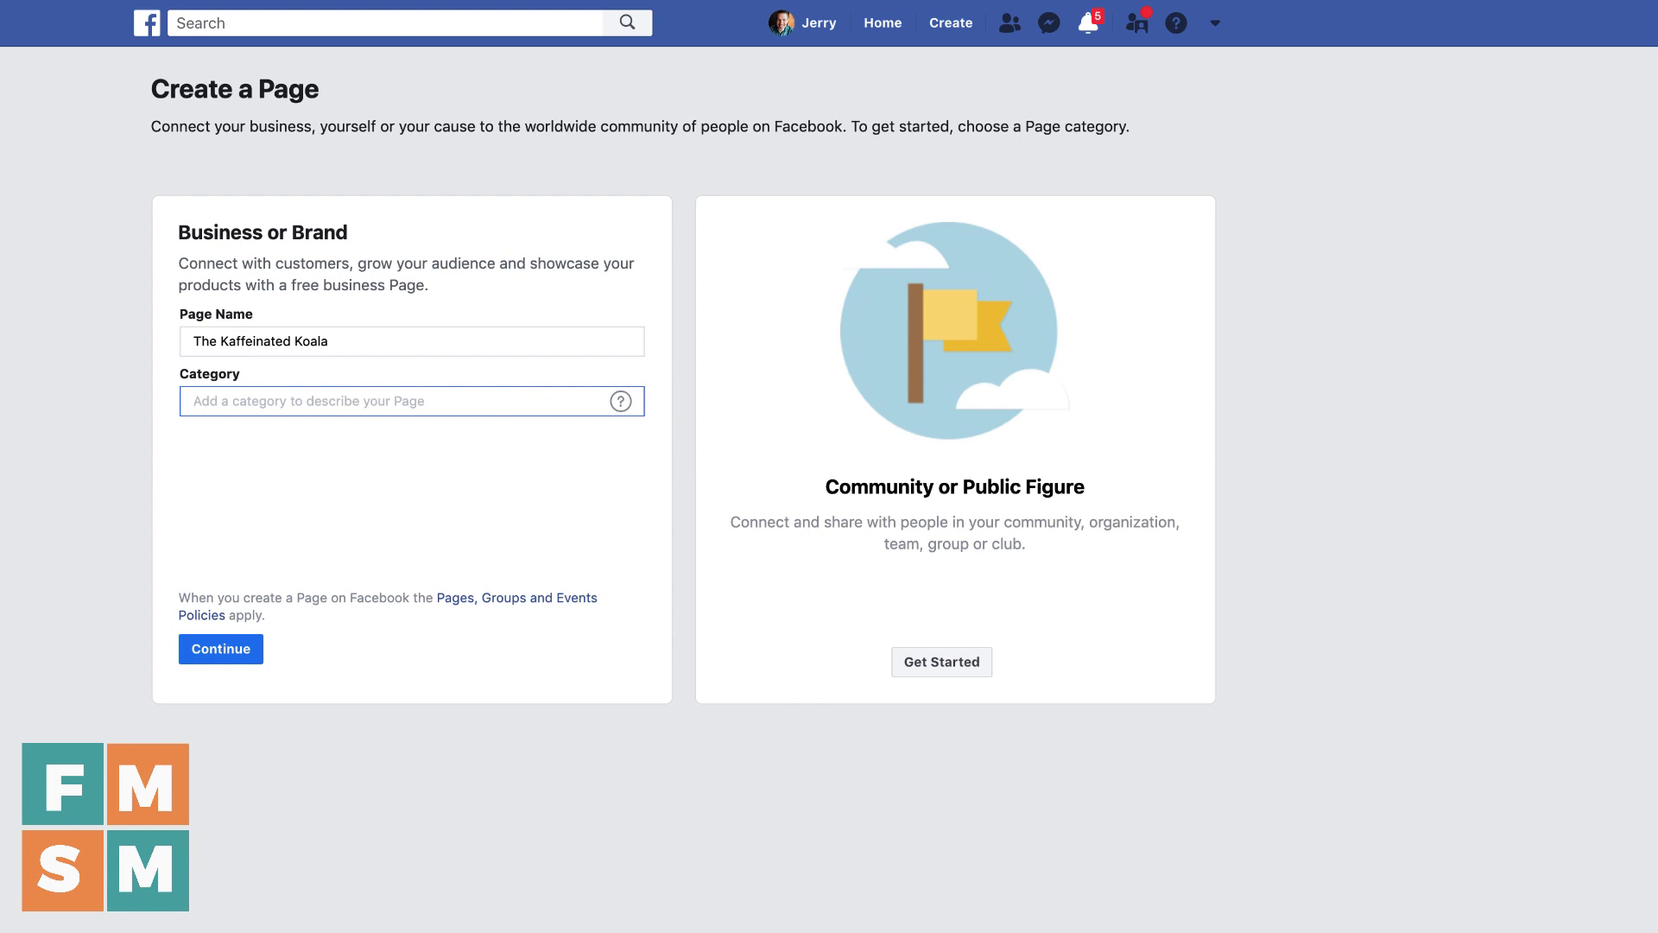
type("Energy Com")
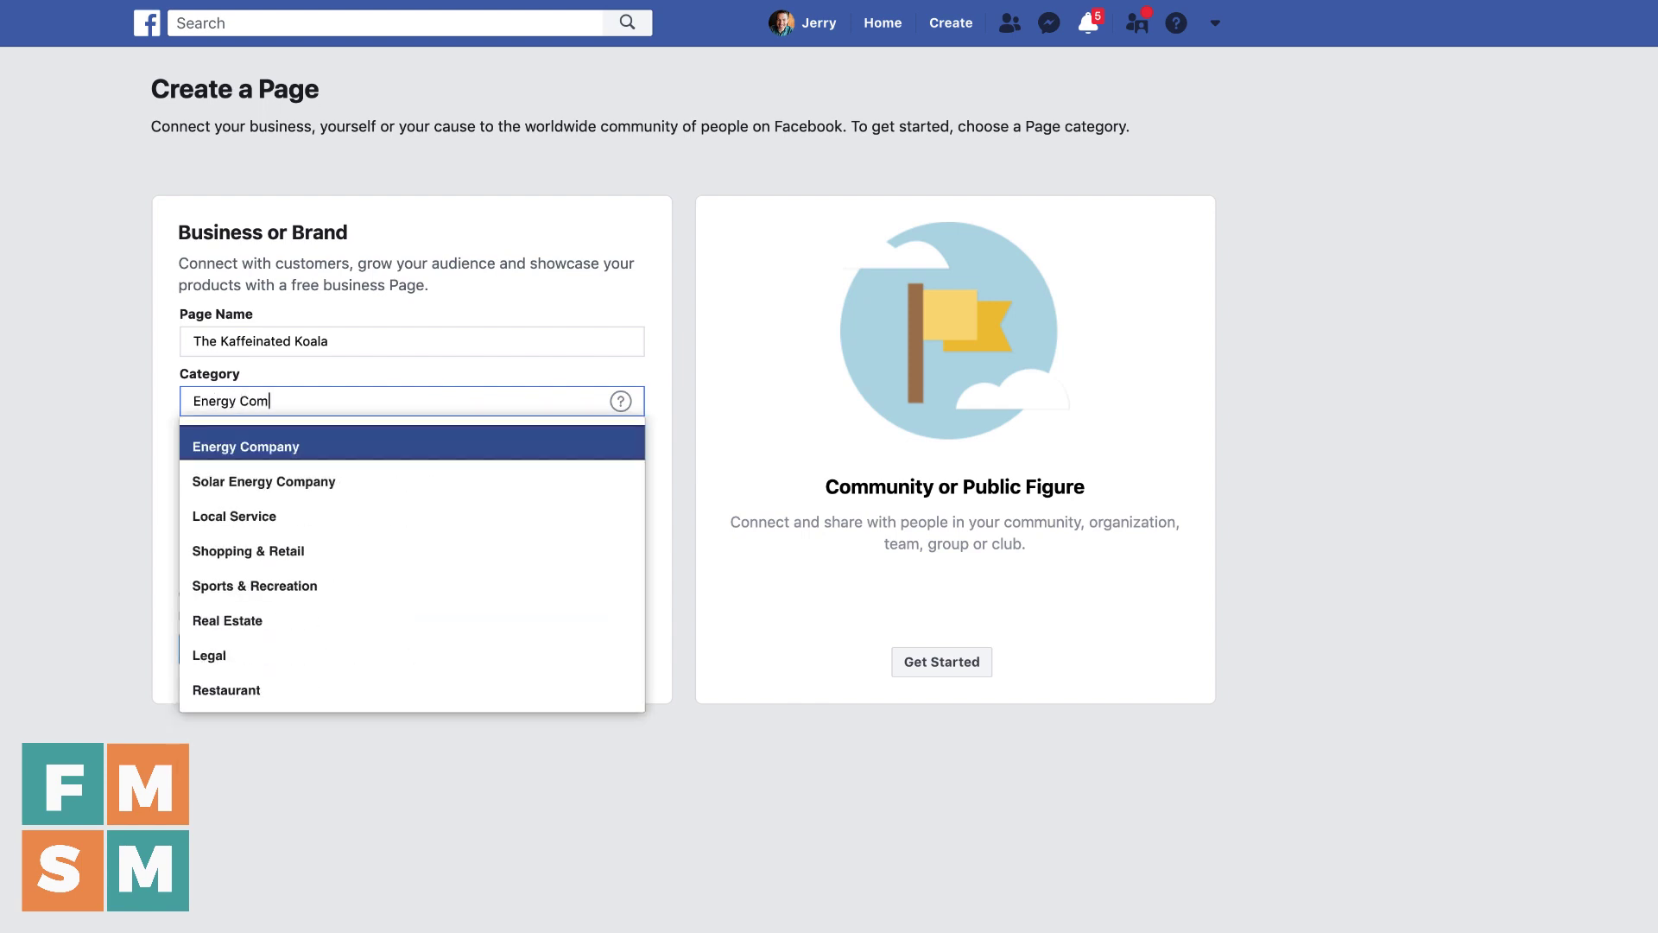
Search the category with 'Drink' and 'Beverage' and accept Food & Beverage
key("BackSpace")
key("BackSpace")
key("BackSpace")
type("Drink")
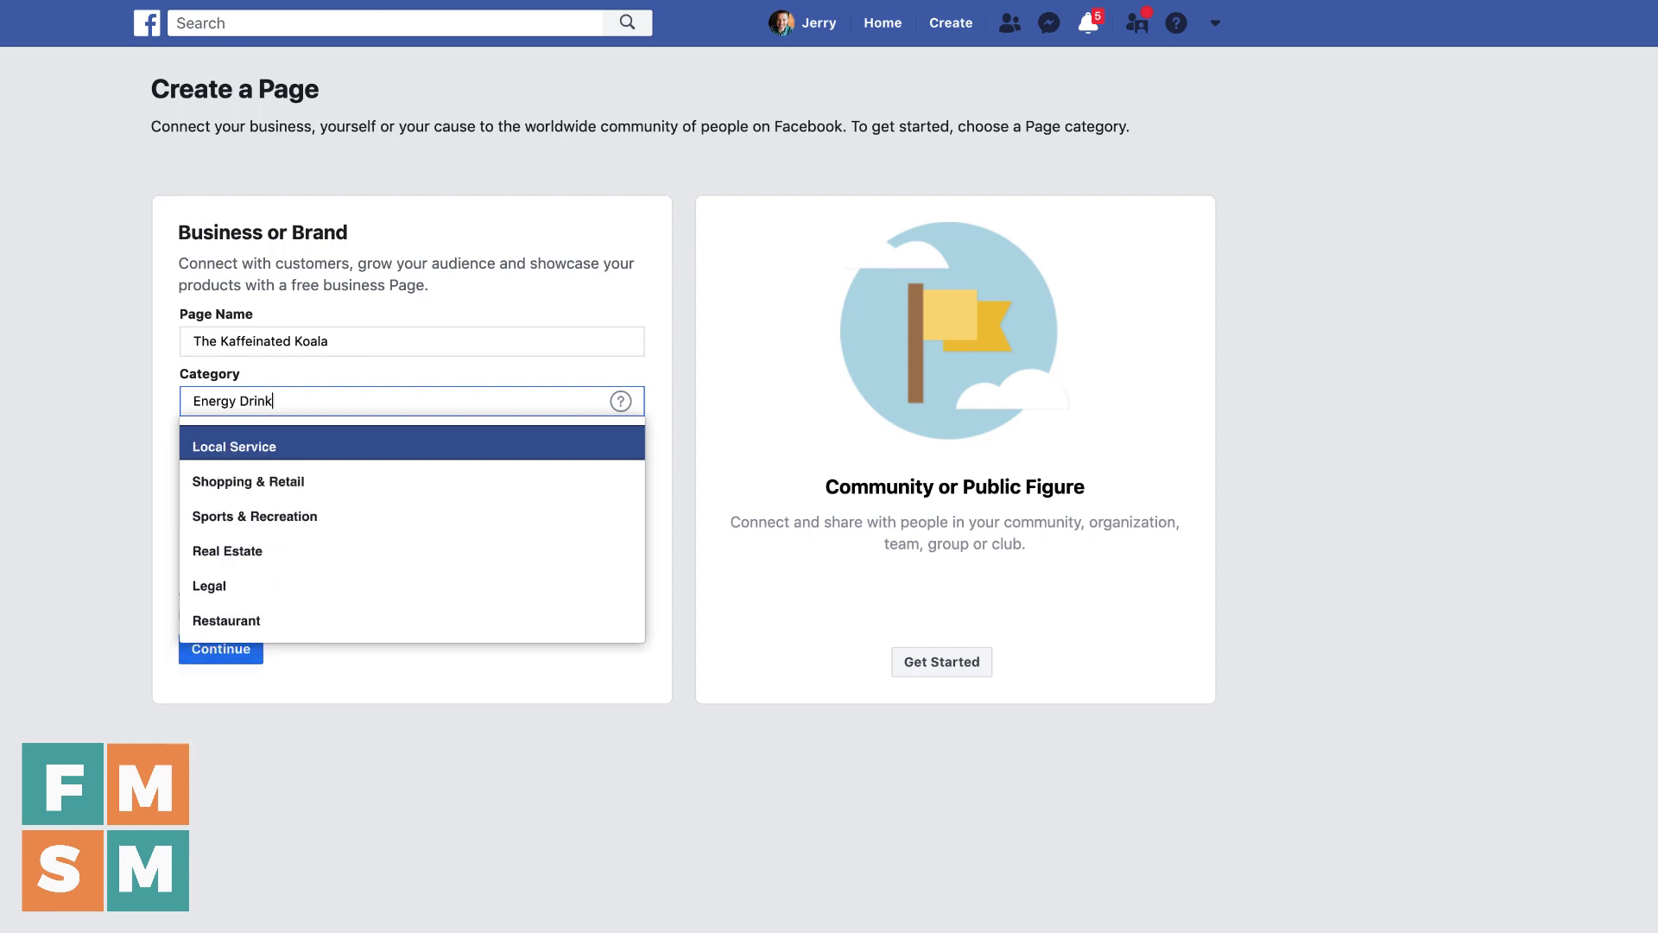
key("ctrl+a")
type("Beverage")
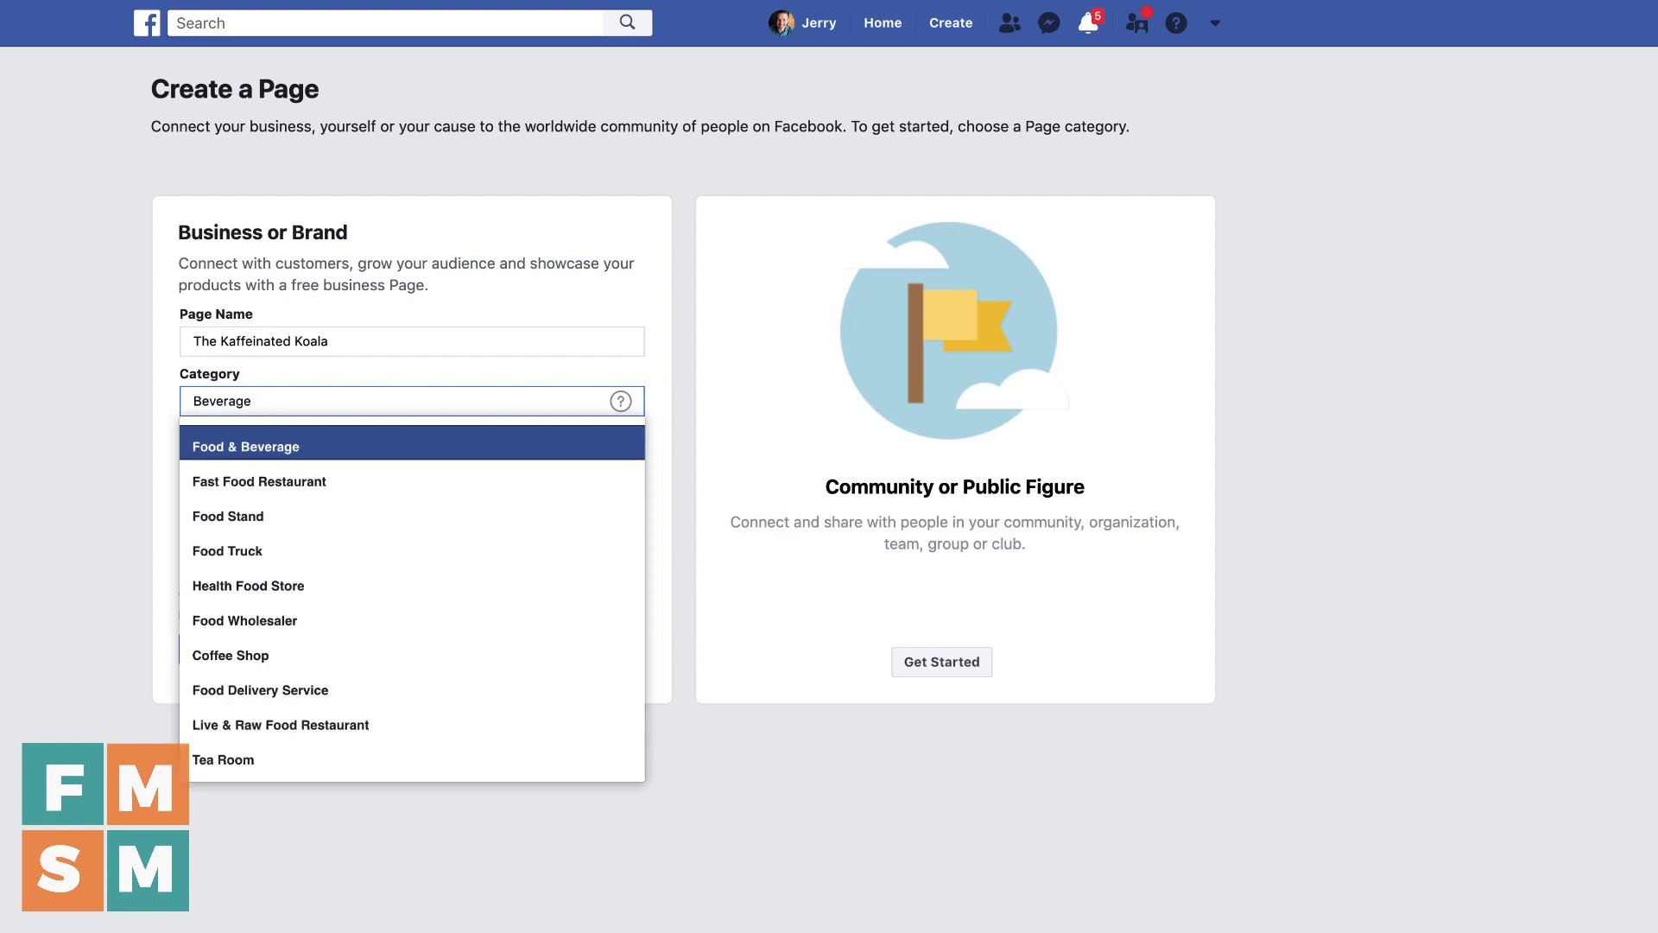
key("Return")
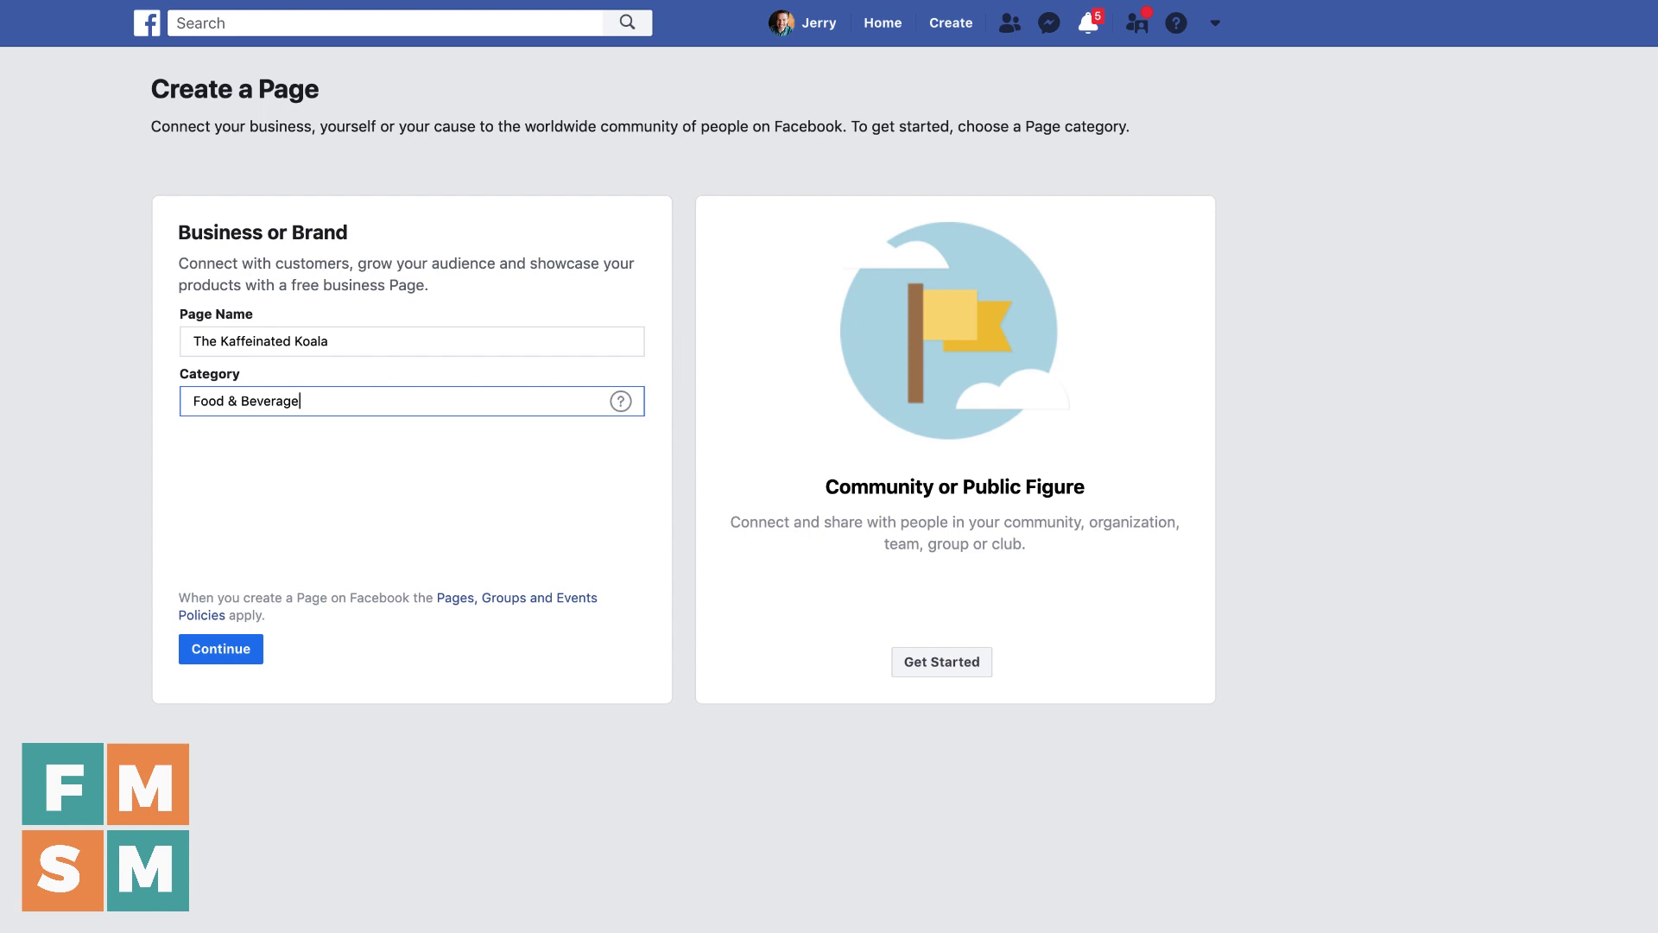
Try other category searches: 'company', 'brand', then 'business'
key("BackSpace")
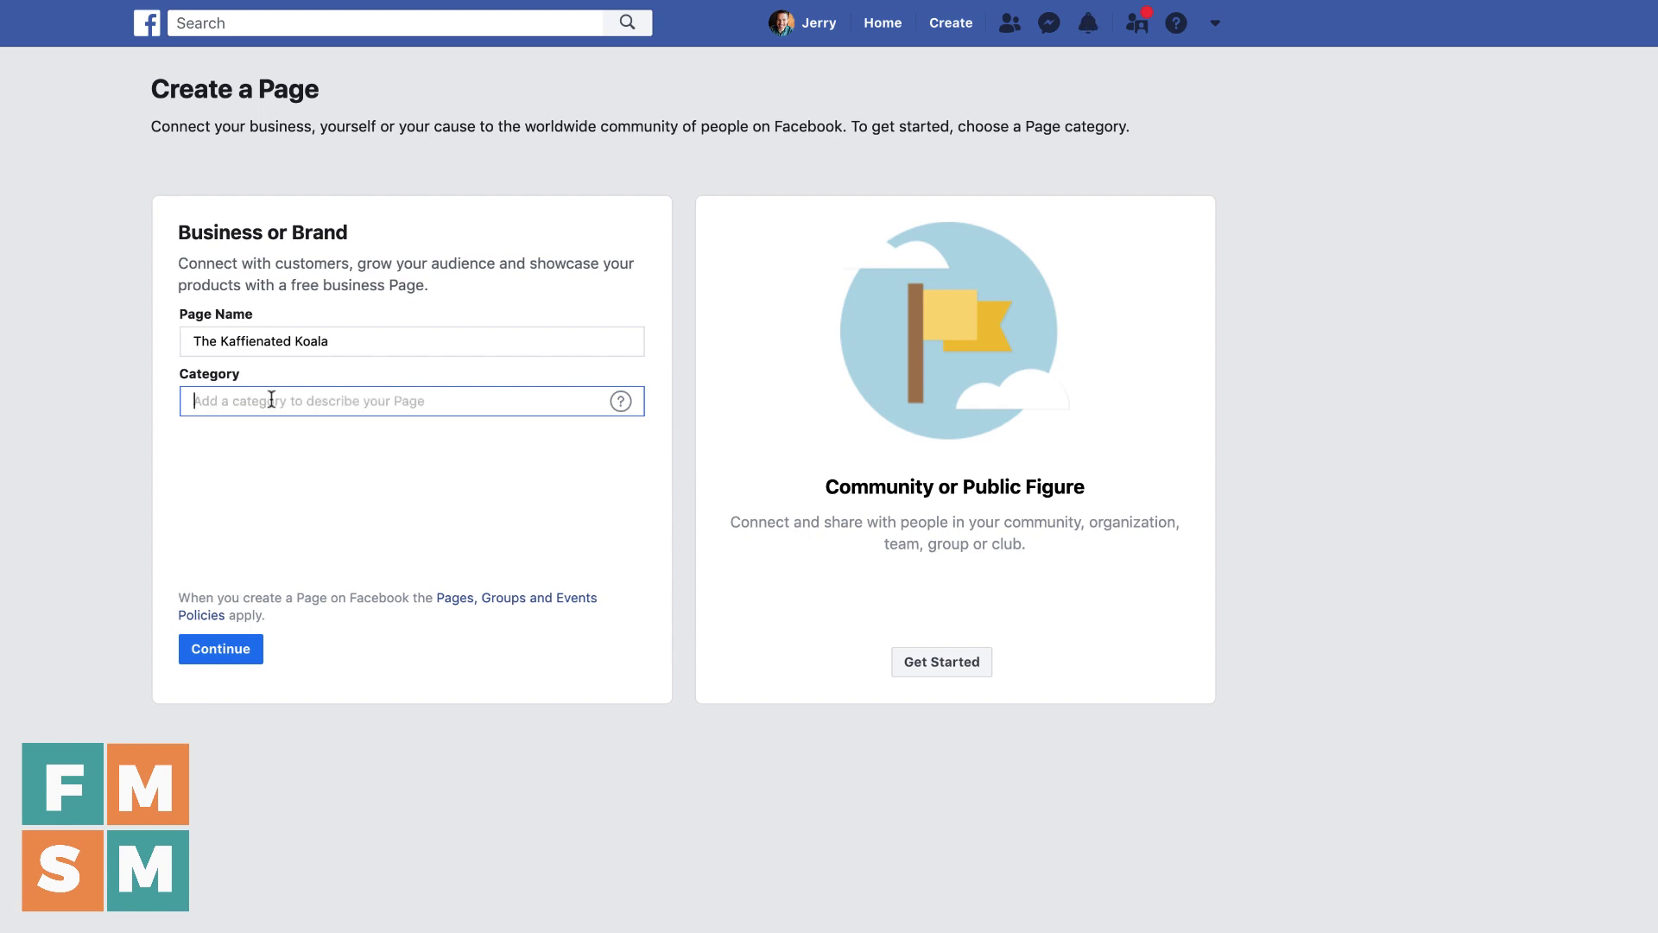
type("company")
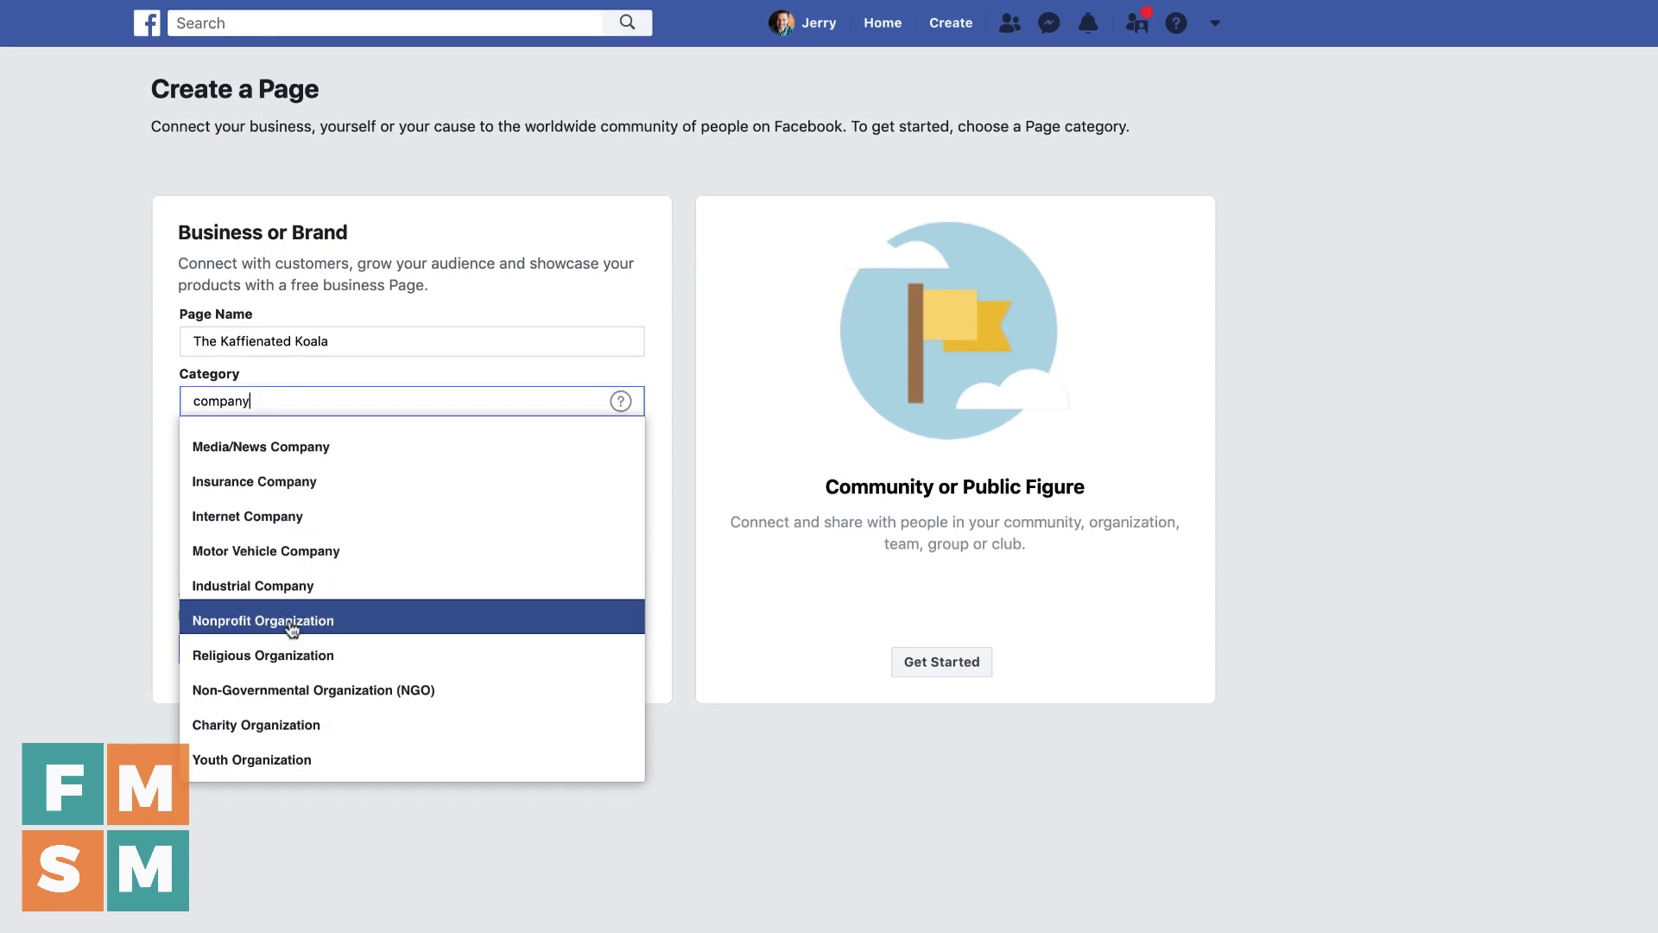
left_click_drag(275, 399, 109, 402)
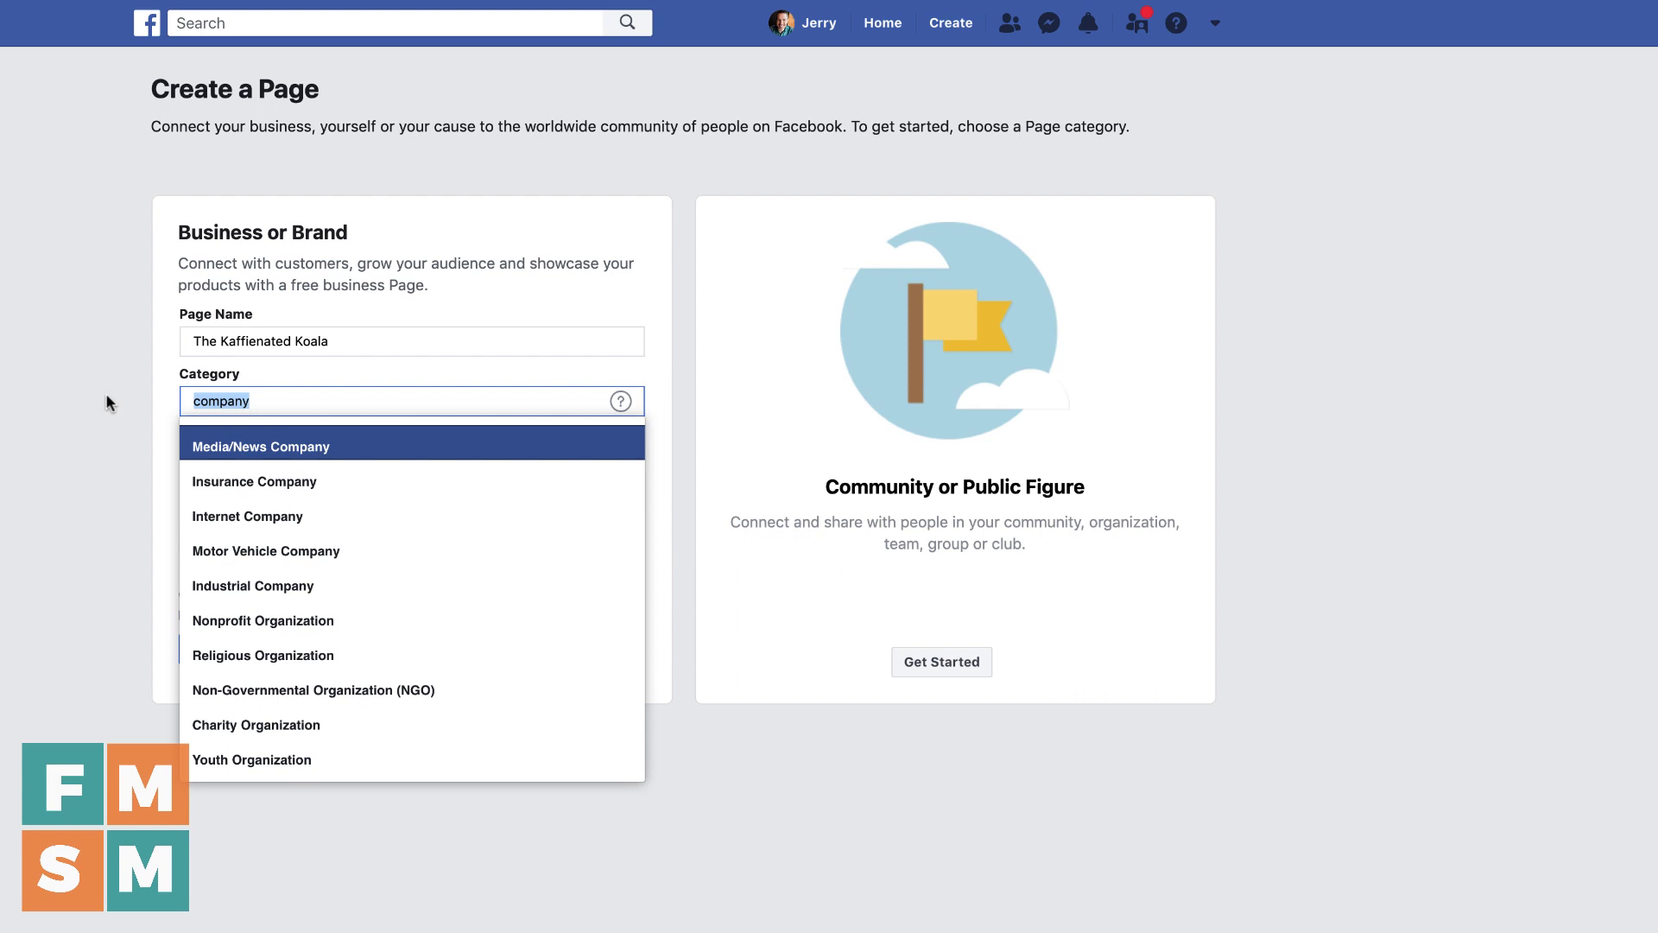
type("brand")
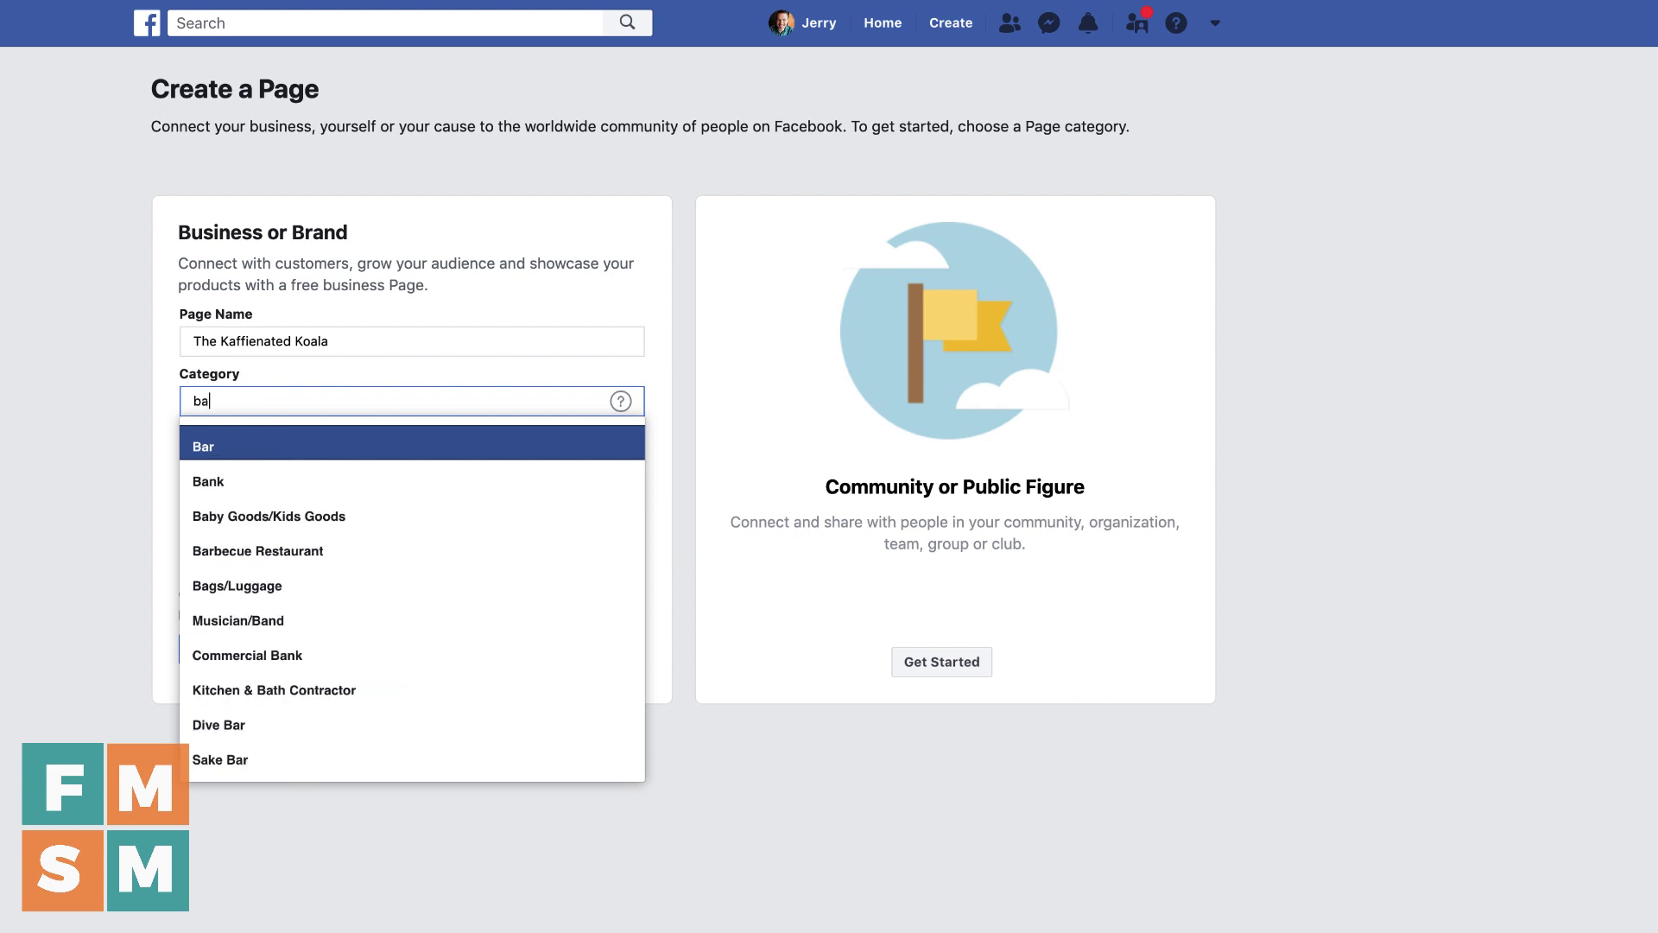
key("ctrl+a")
type("business")
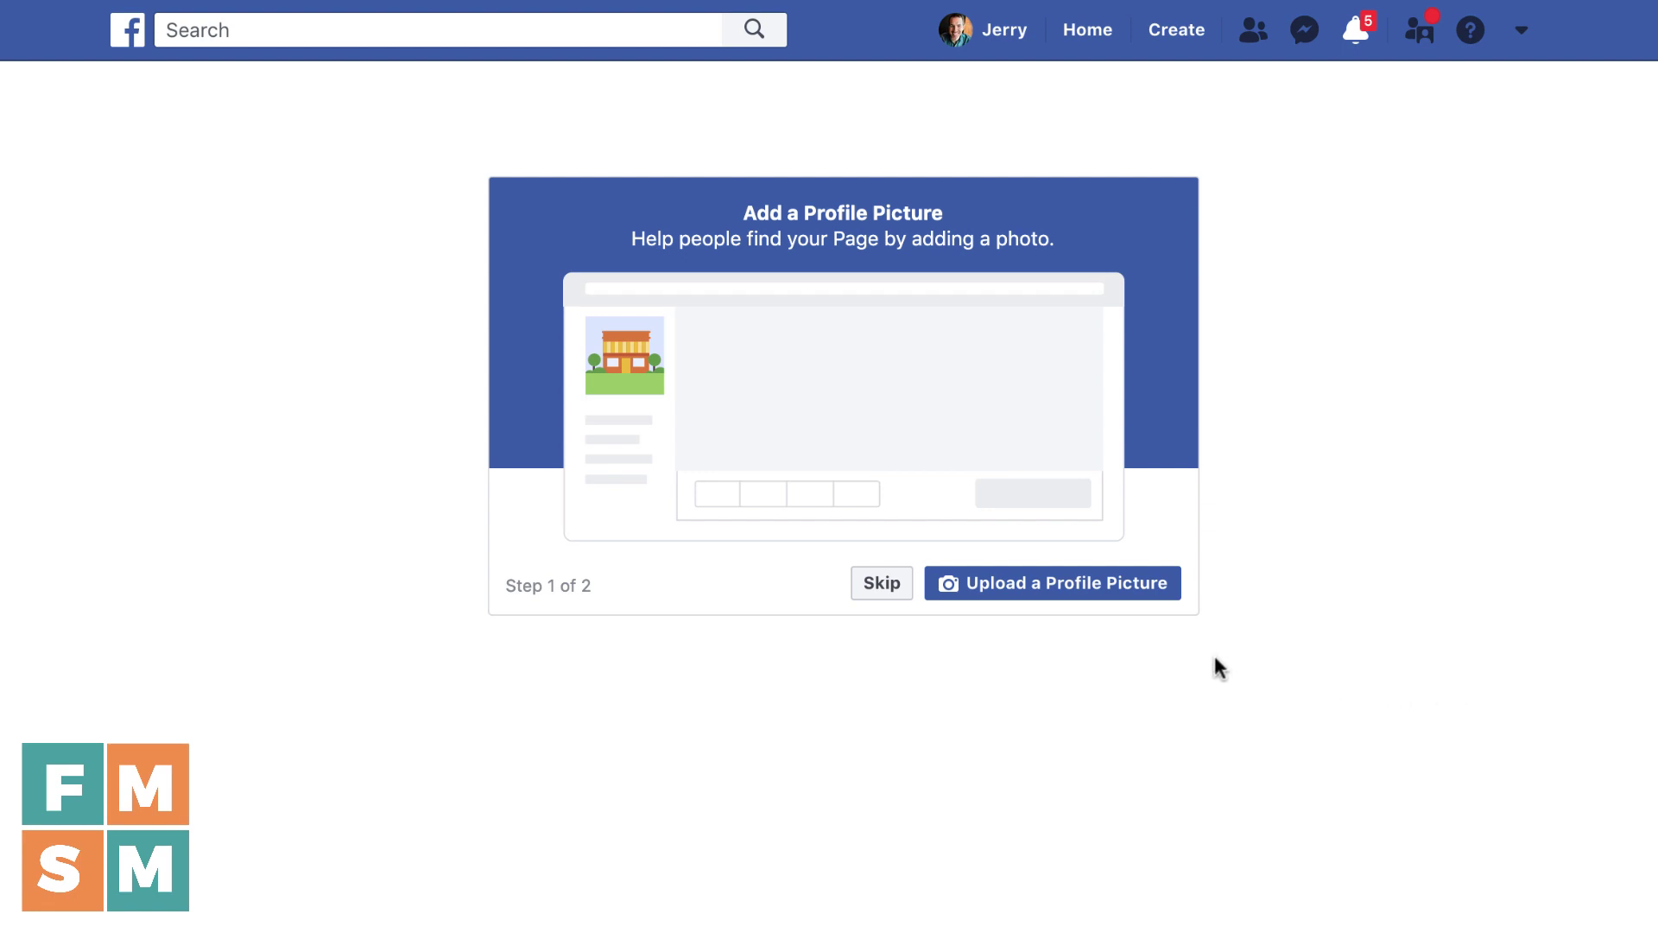
Start uploading a profile picture for The Kaffeinated Koala Page
left_click(1040, 596)
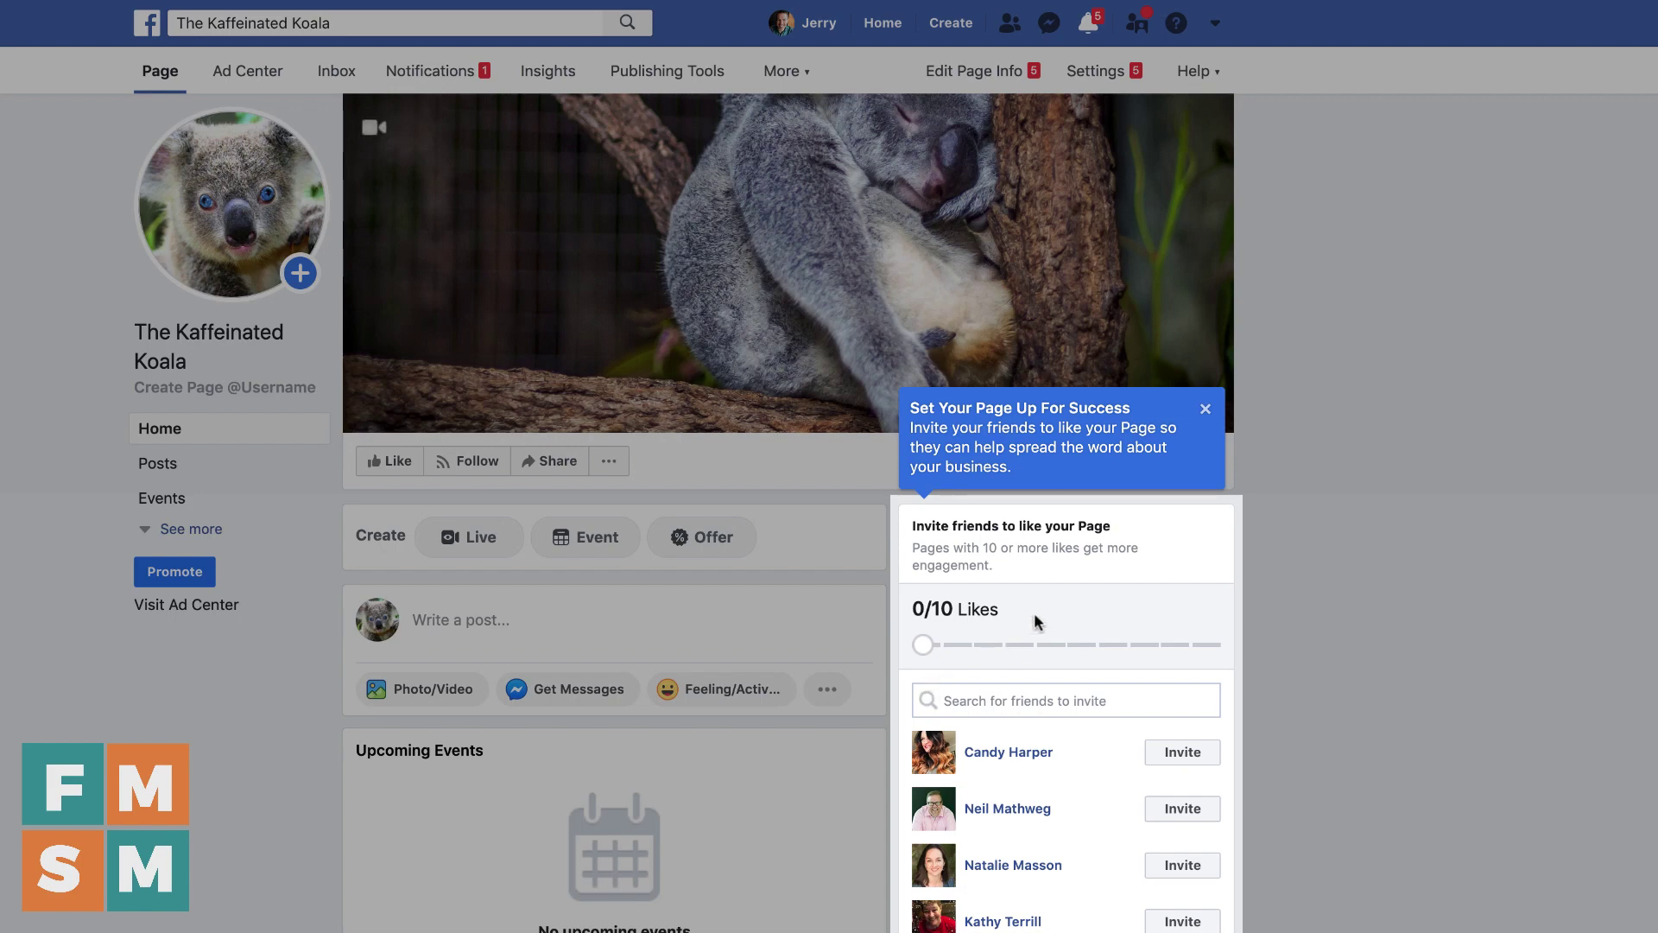
Set the koala from the Cover Photos album as the cover, shifted lower, and save it
left_click(1206, 408)
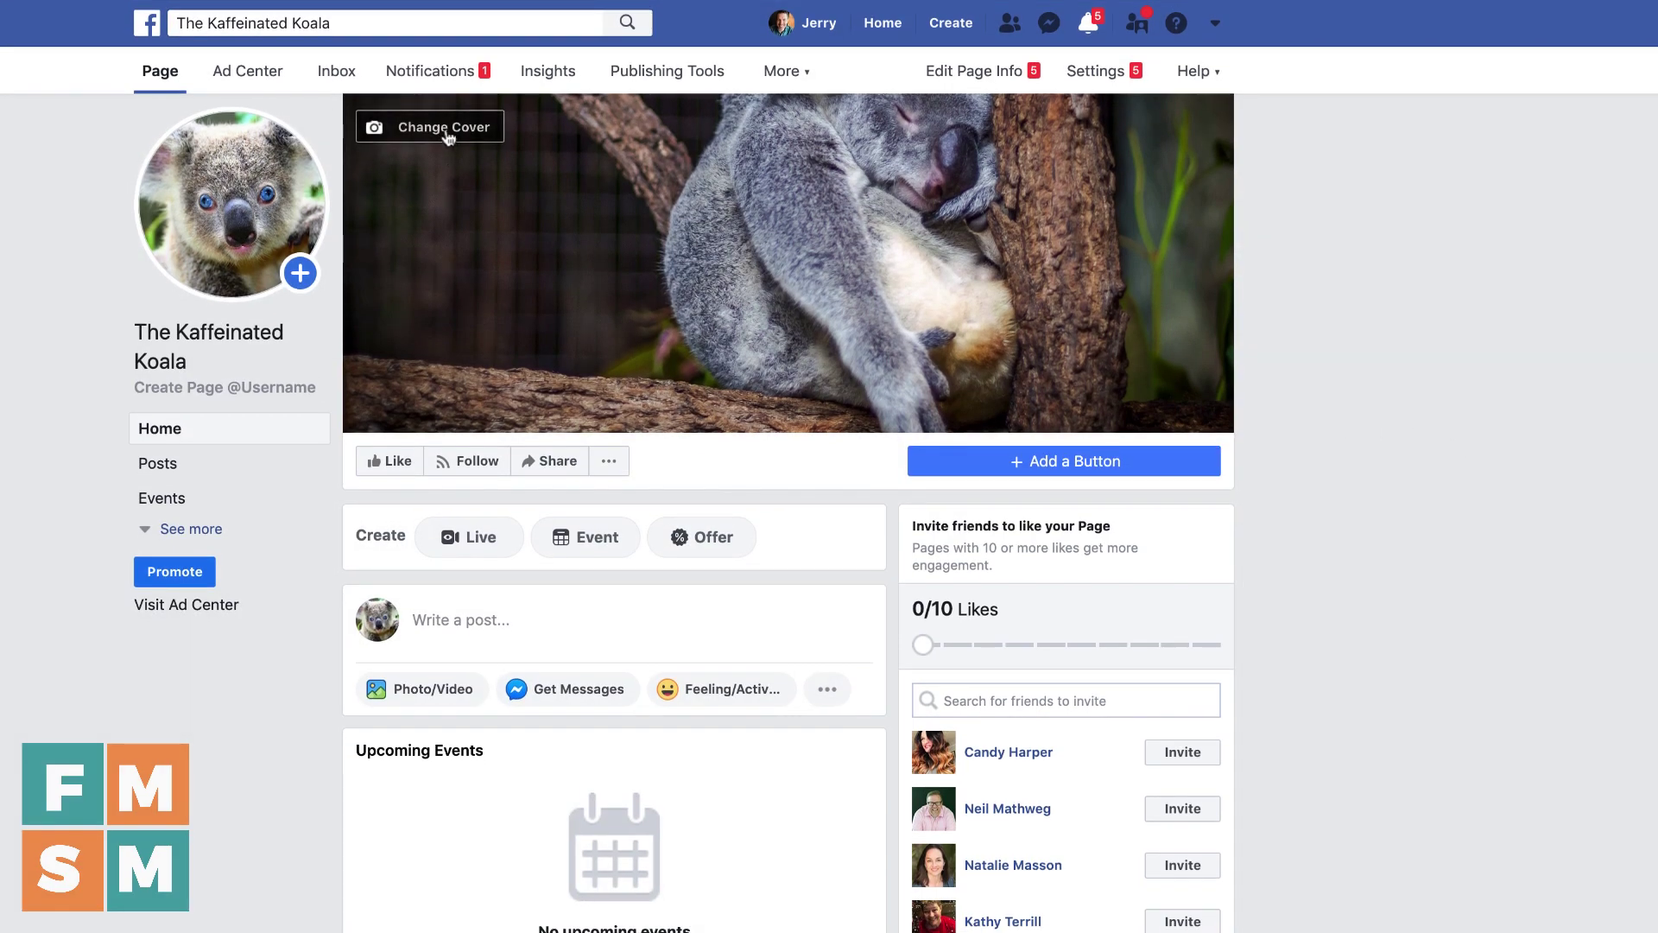
left_click(446, 132)
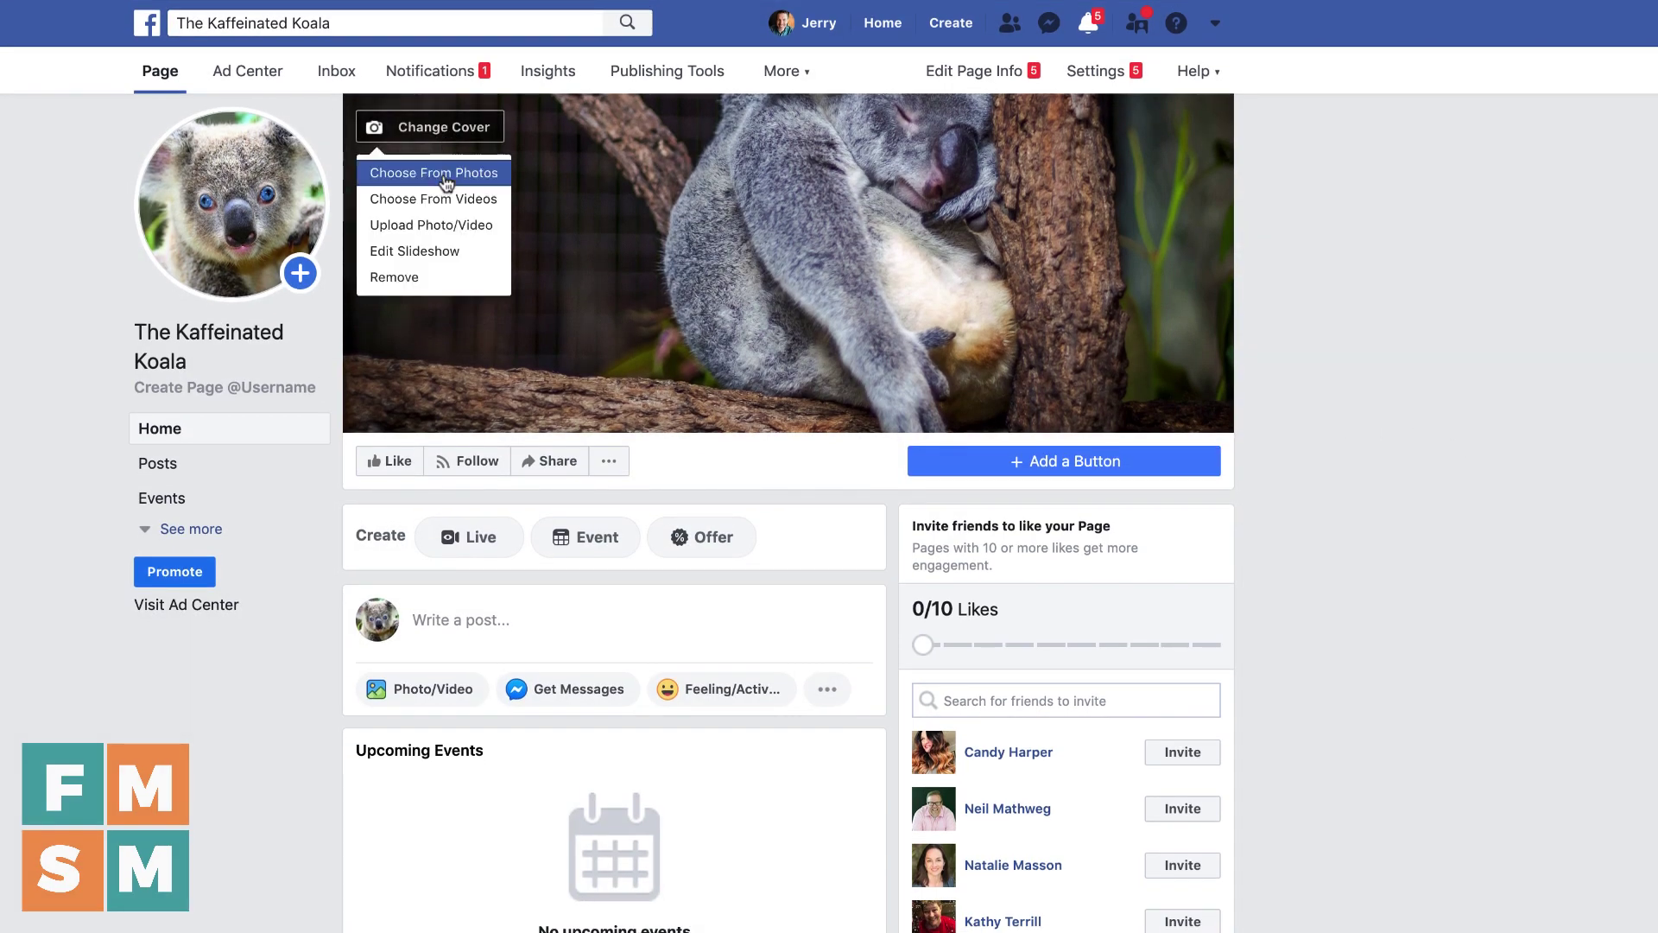
left_click(430, 173)
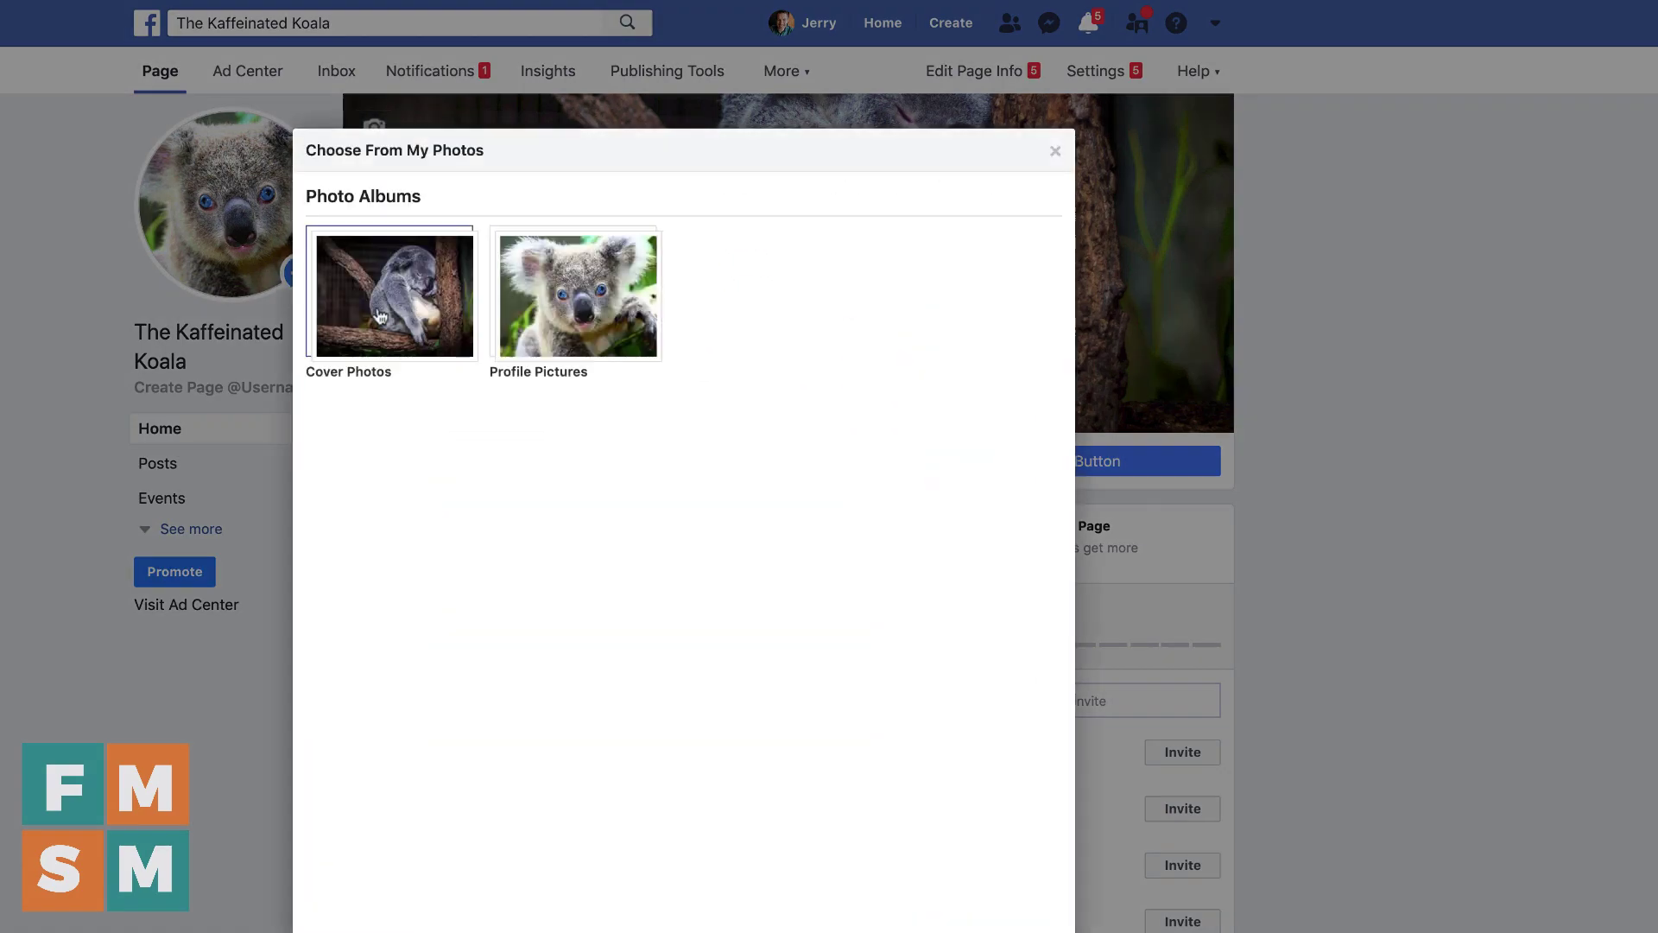
left_click(391, 296)
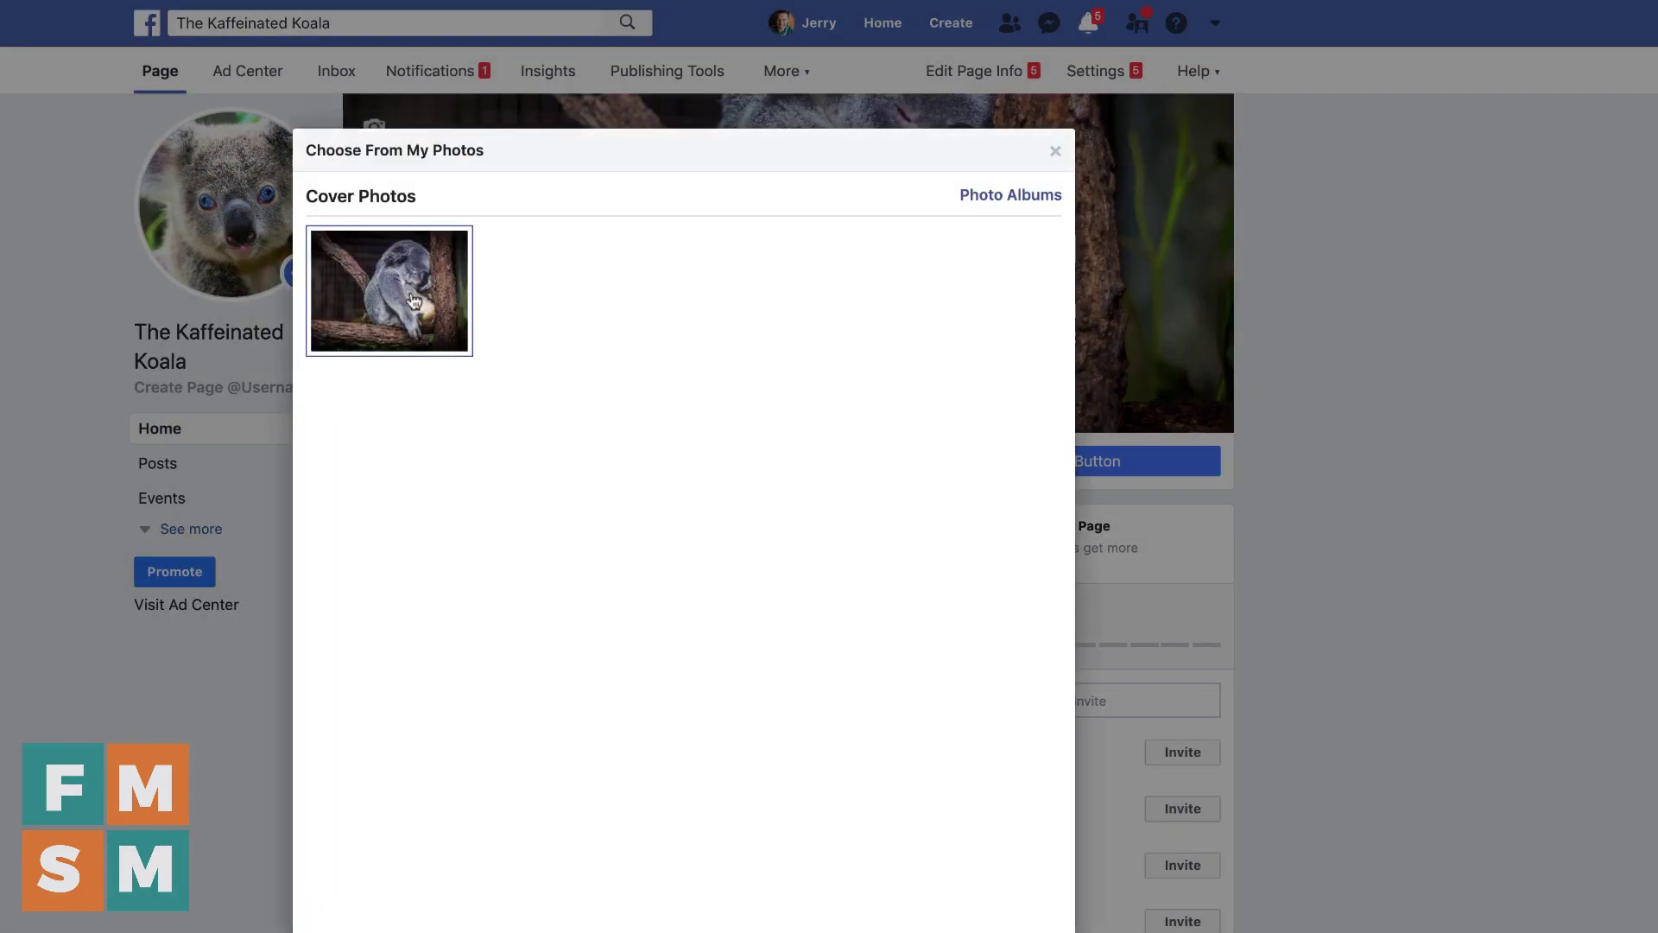
left_click(413, 297)
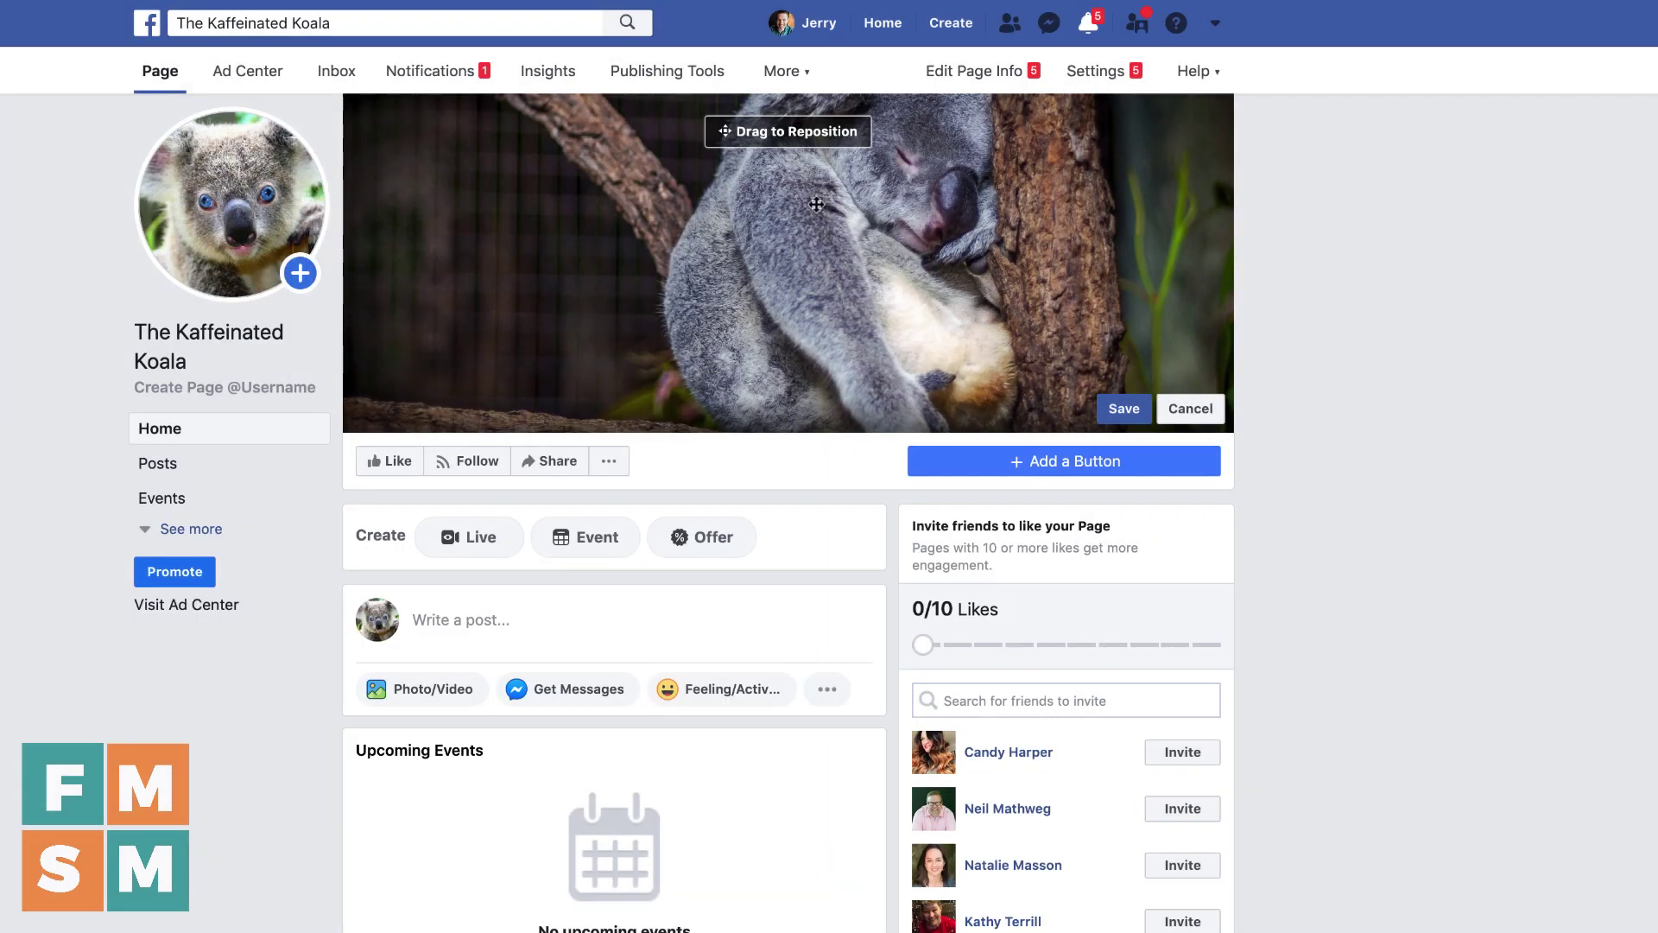
mouse_move(807, 211)
left_mouse_down()
mouse_move(807, 268)
mouse_move(807, 236)
left_mouse_up()
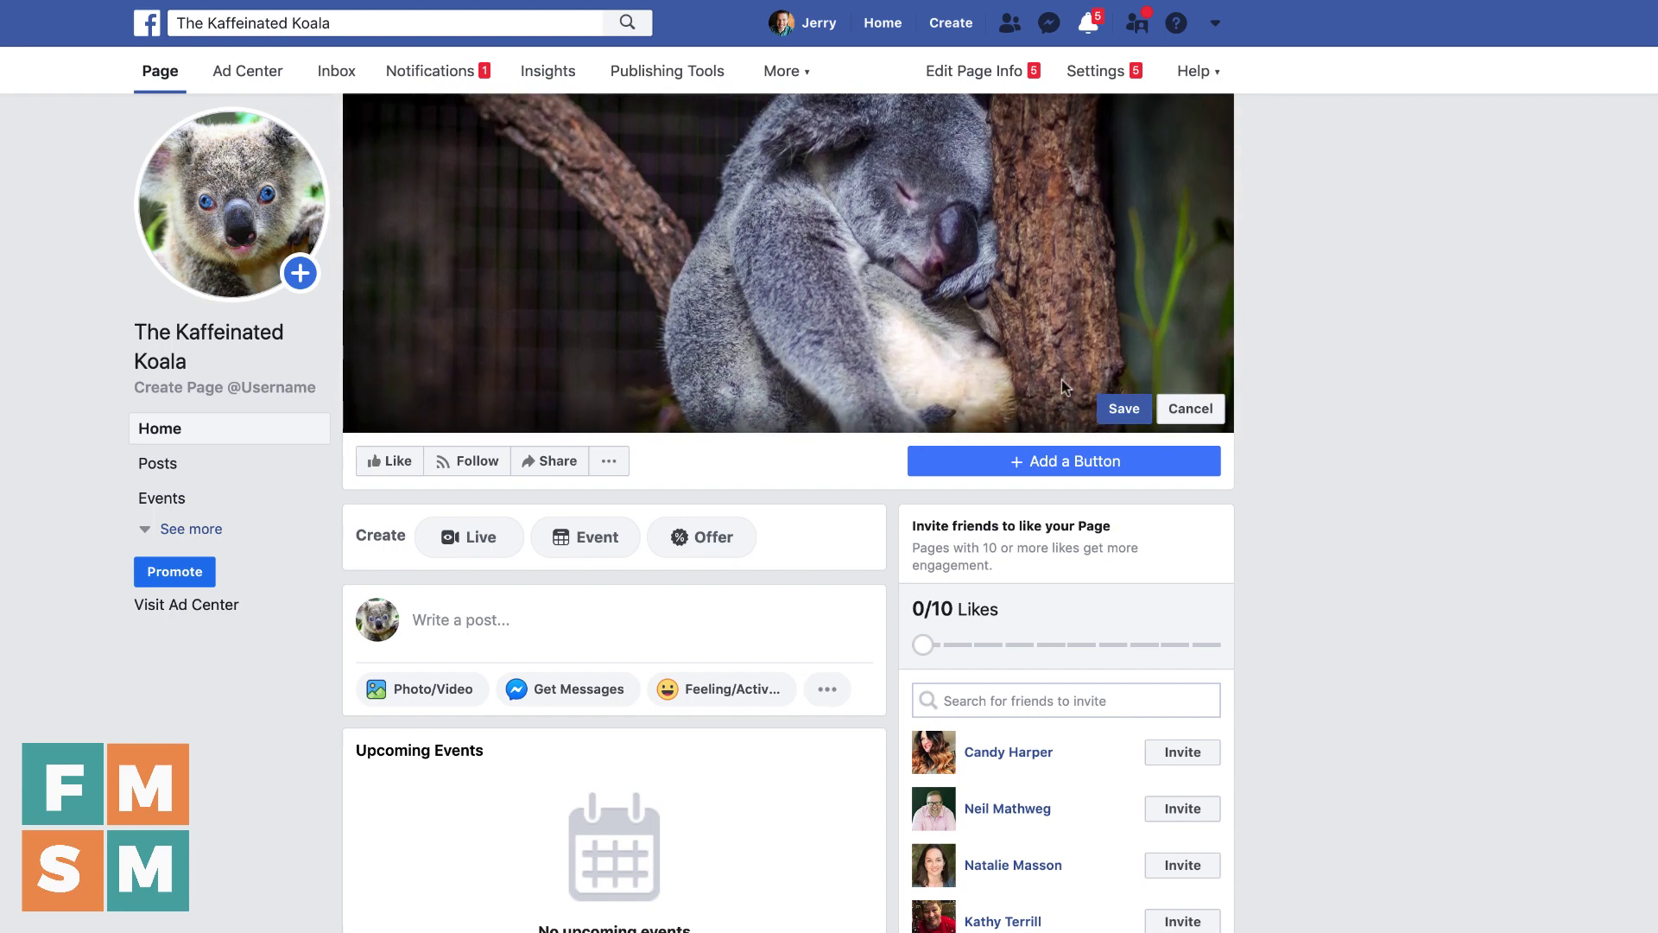
left_click(1123, 409)
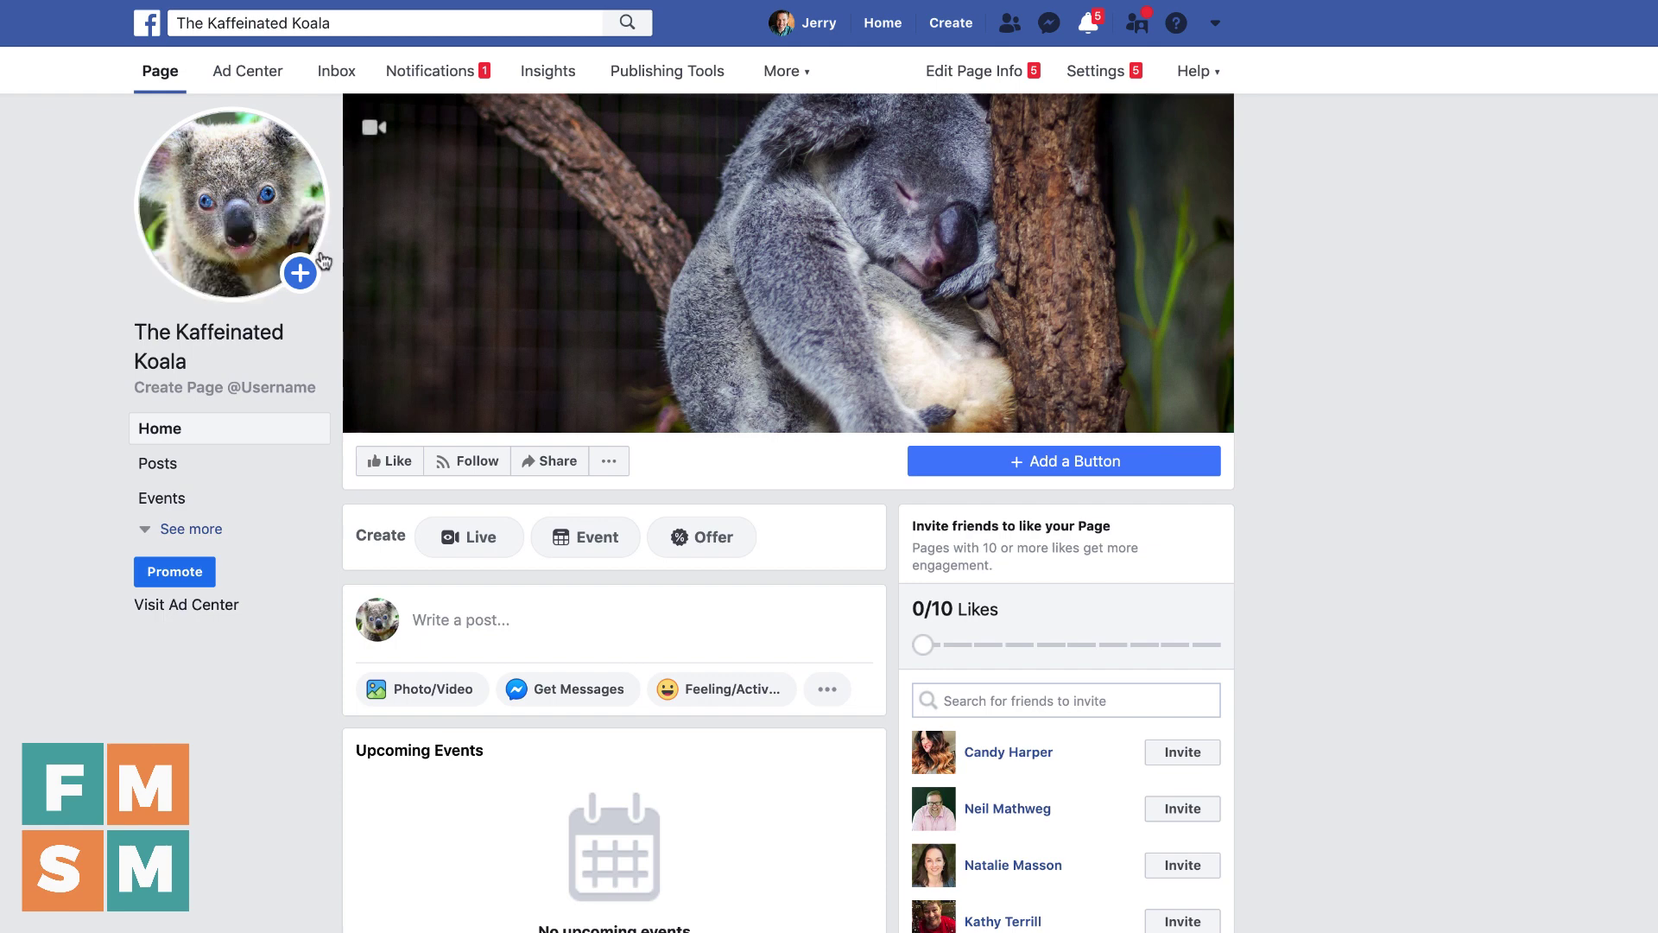
Upload the koala profile photo, adjust its crop position and zoom, and save
left_click(241, 252)
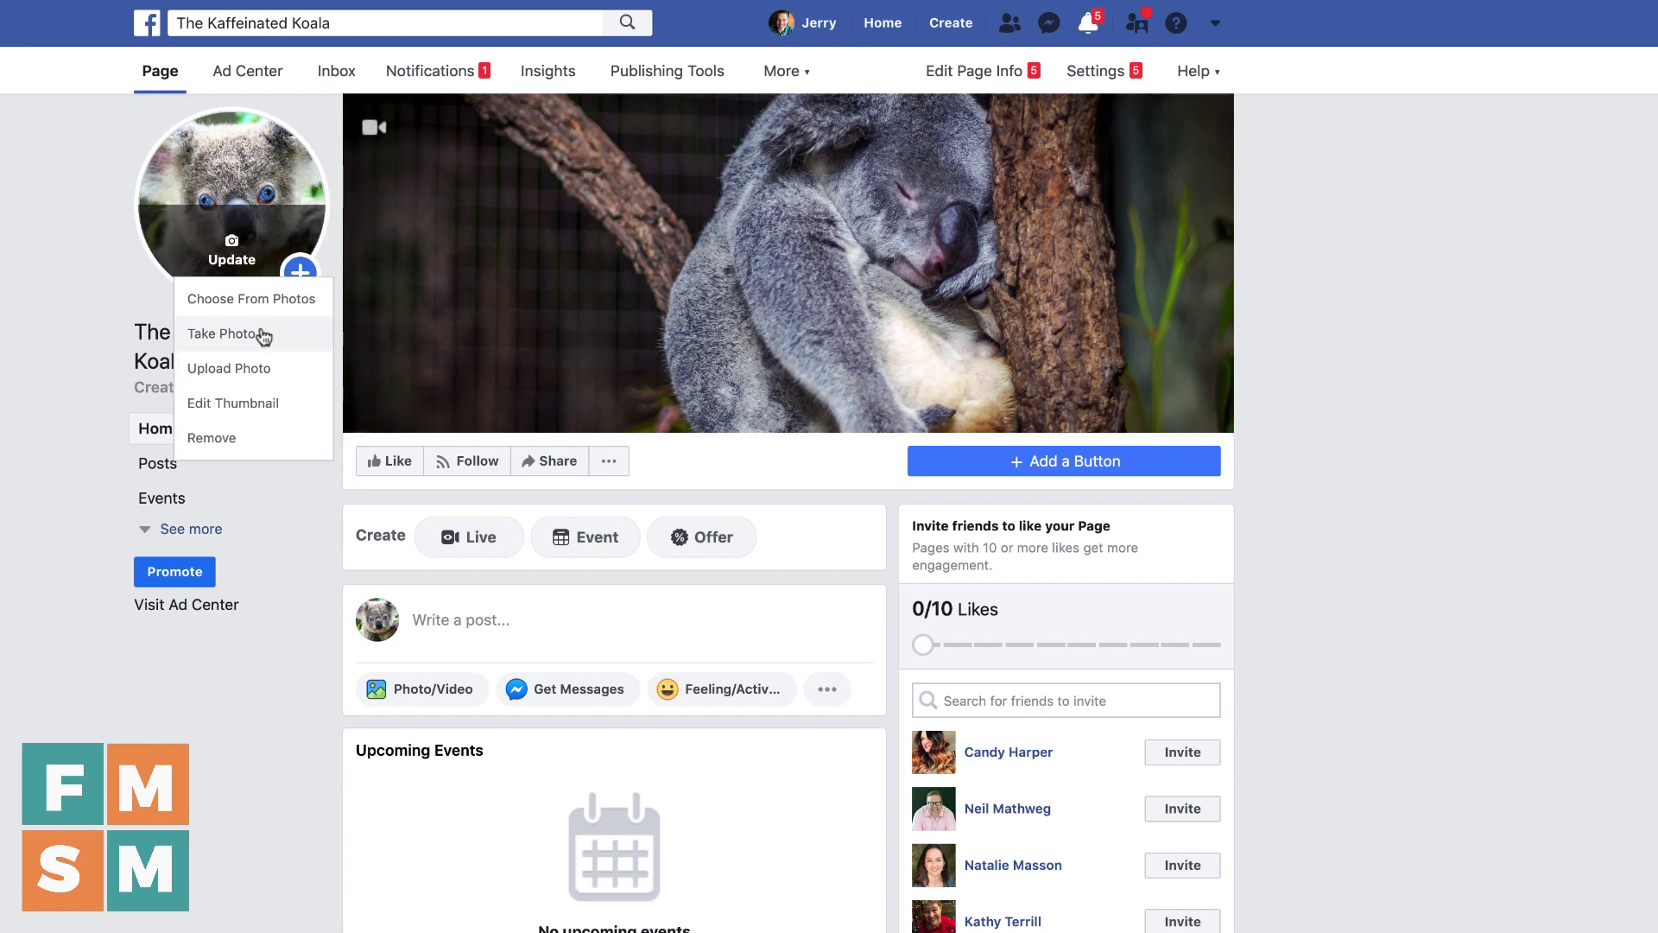
left_click(261, 363)
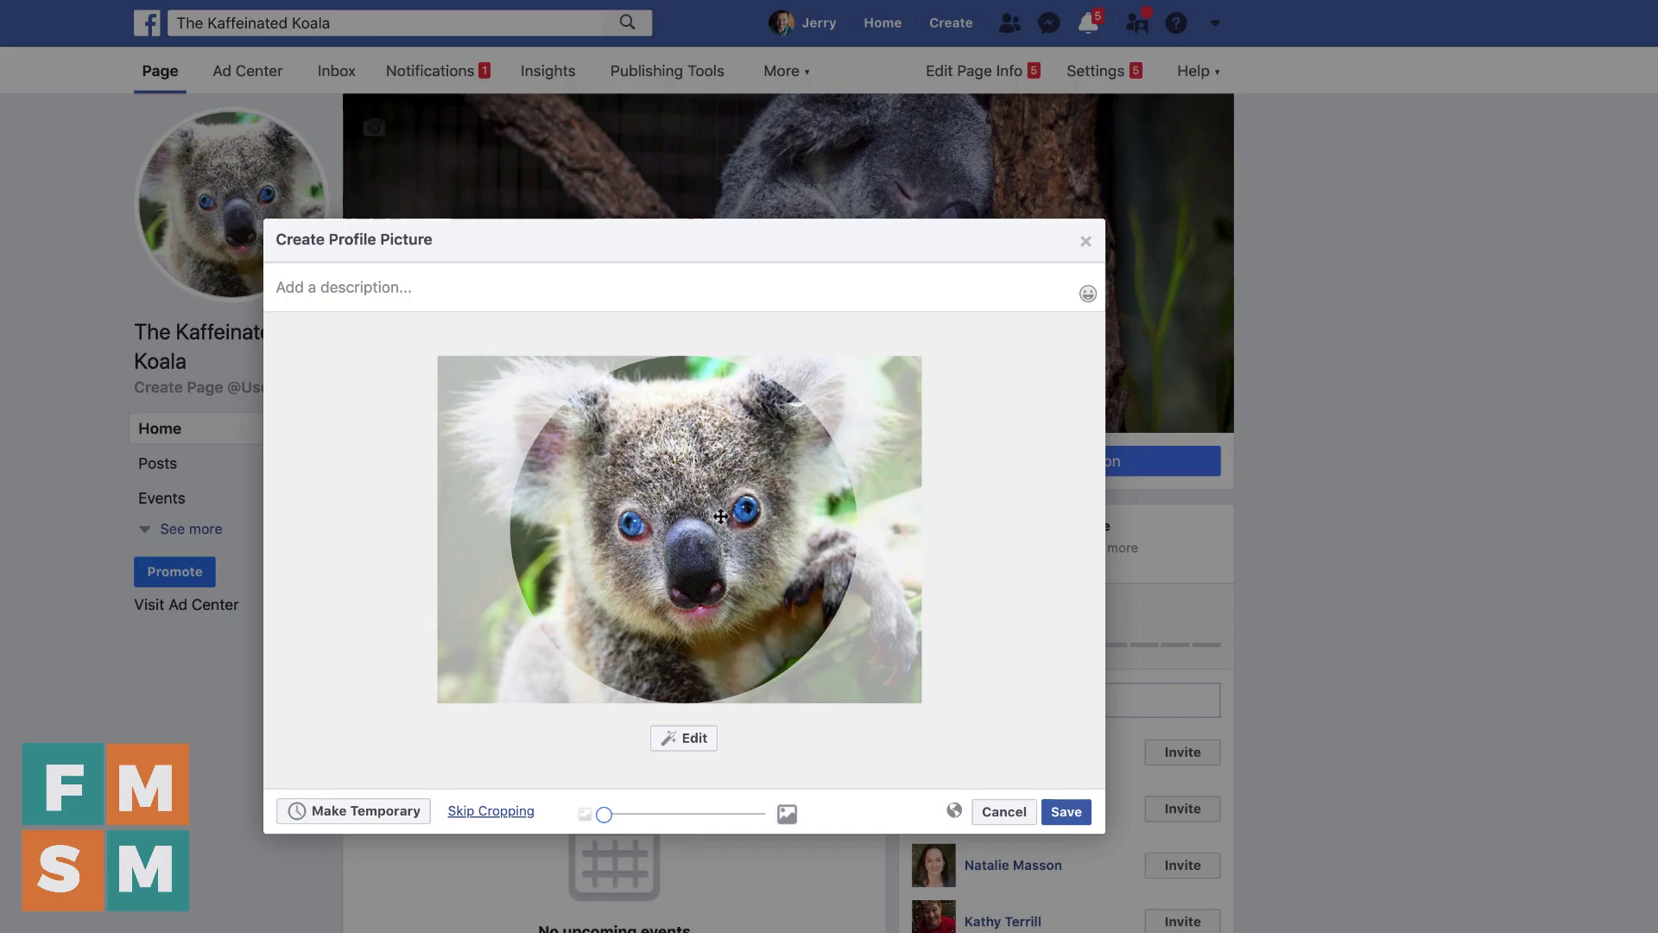
mouse_move(733, 510)
left_mouse_down()
mouse_move(677, 510)
mouse_move(715, 510)
left_mouse_up()
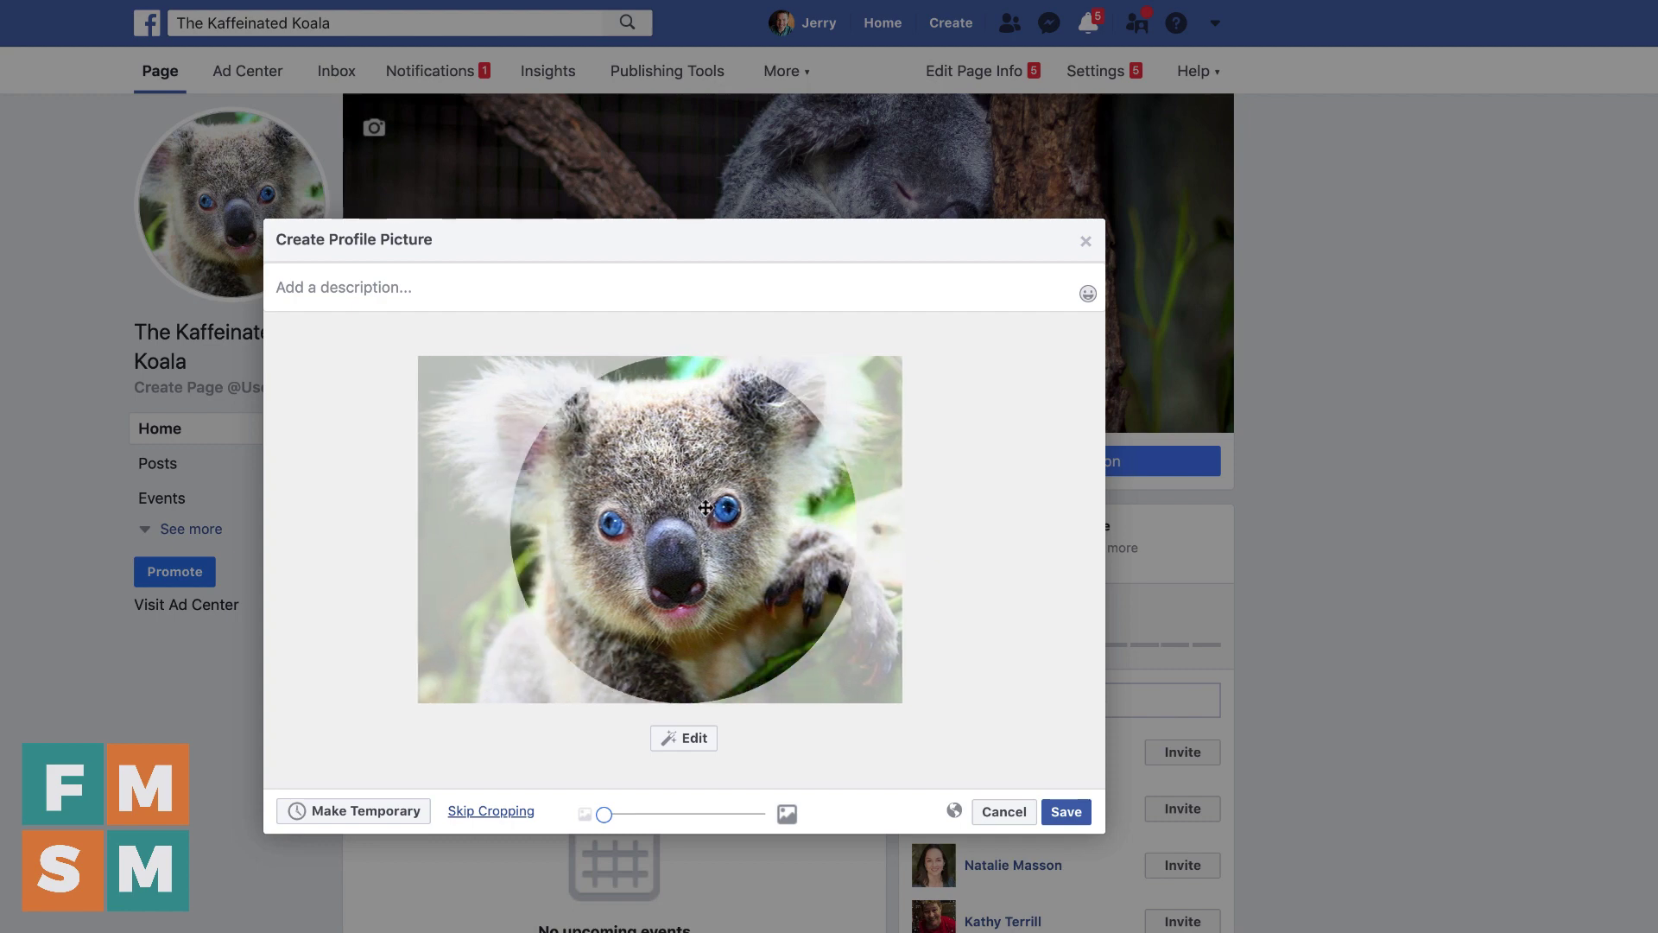
left_click_drag(604, 815, 546, 813)
left_click_drag(639, 568, 652, 569)
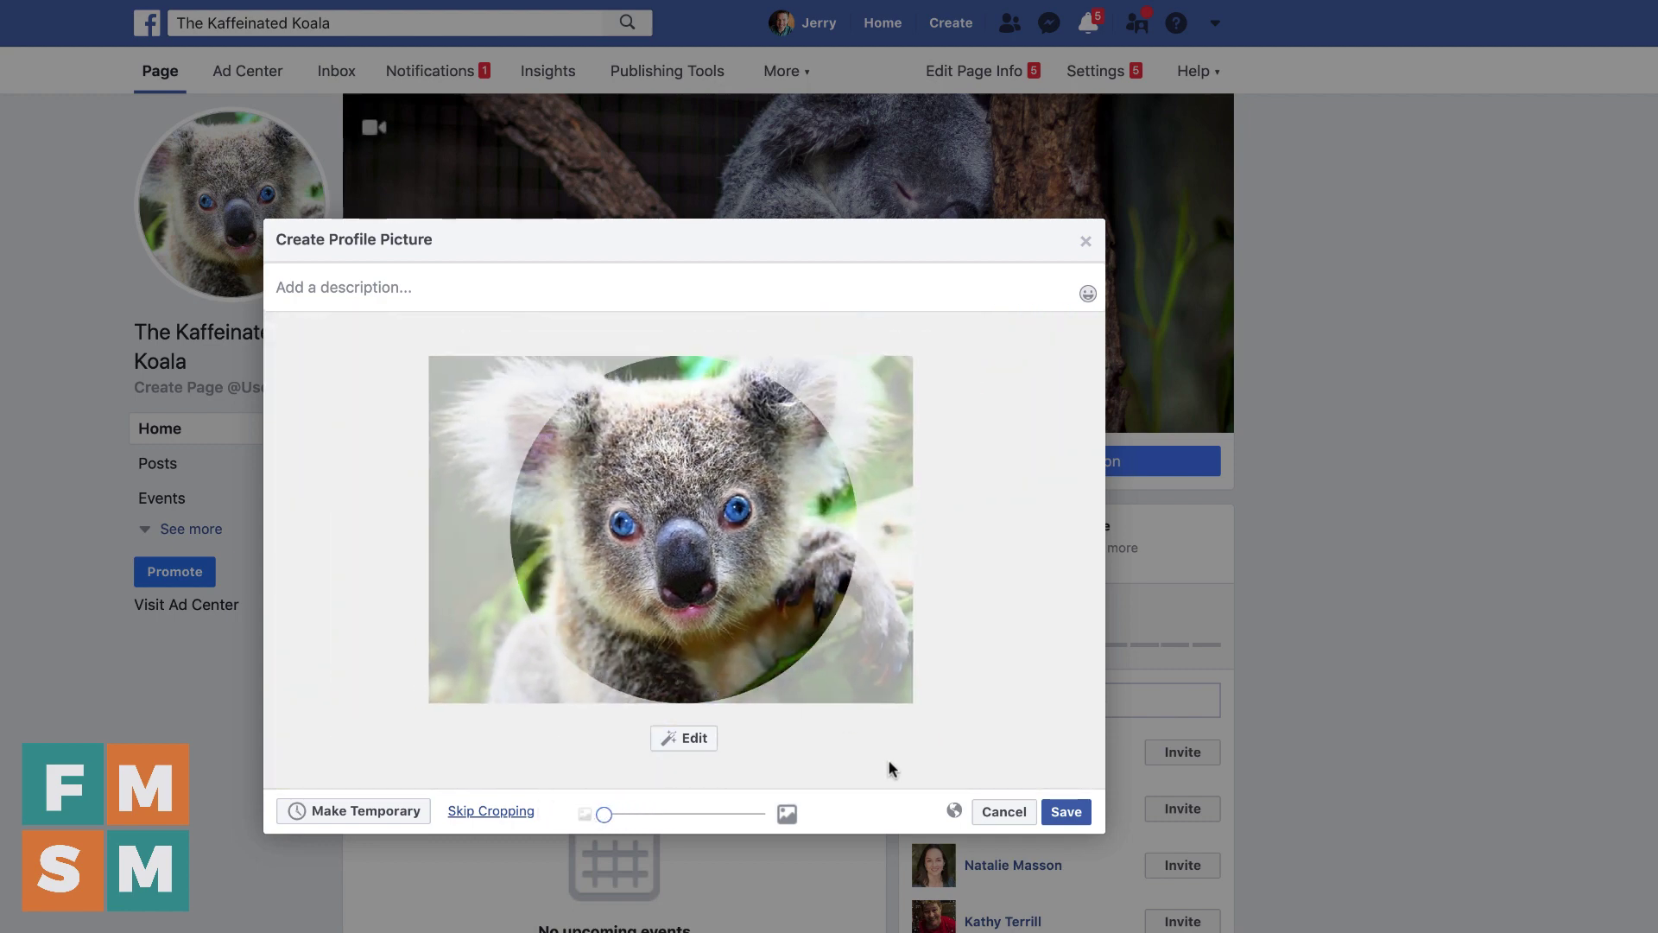
left_click(1066, 811)
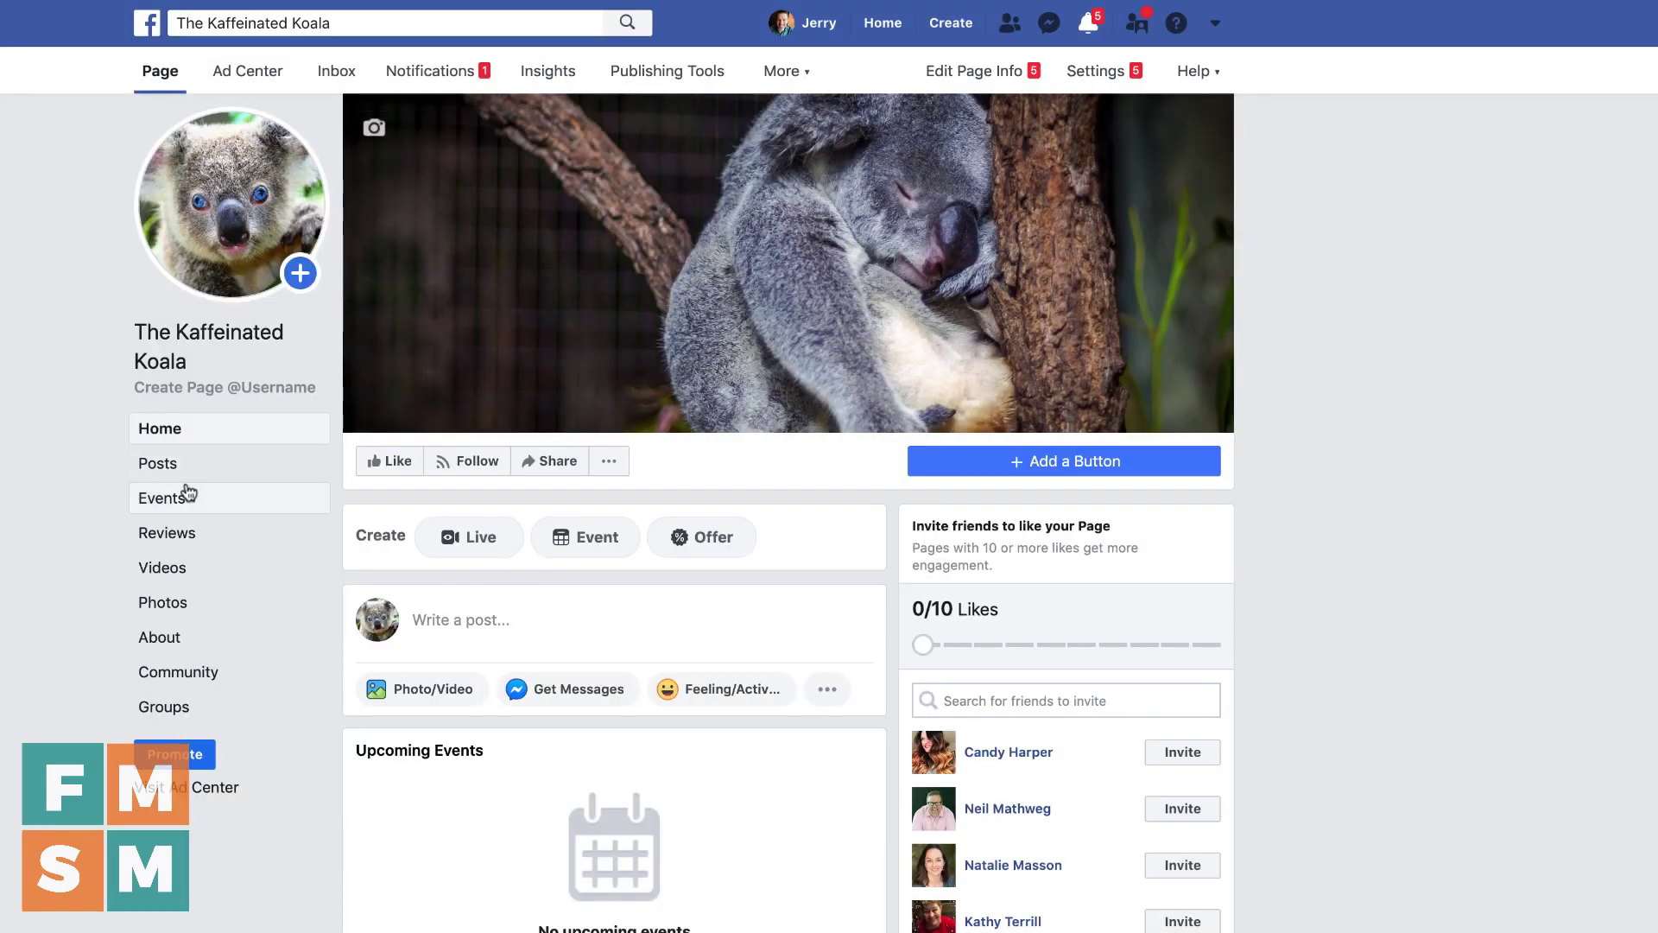
Open the Page's About section and scroll through its details
left_click(178, 638)
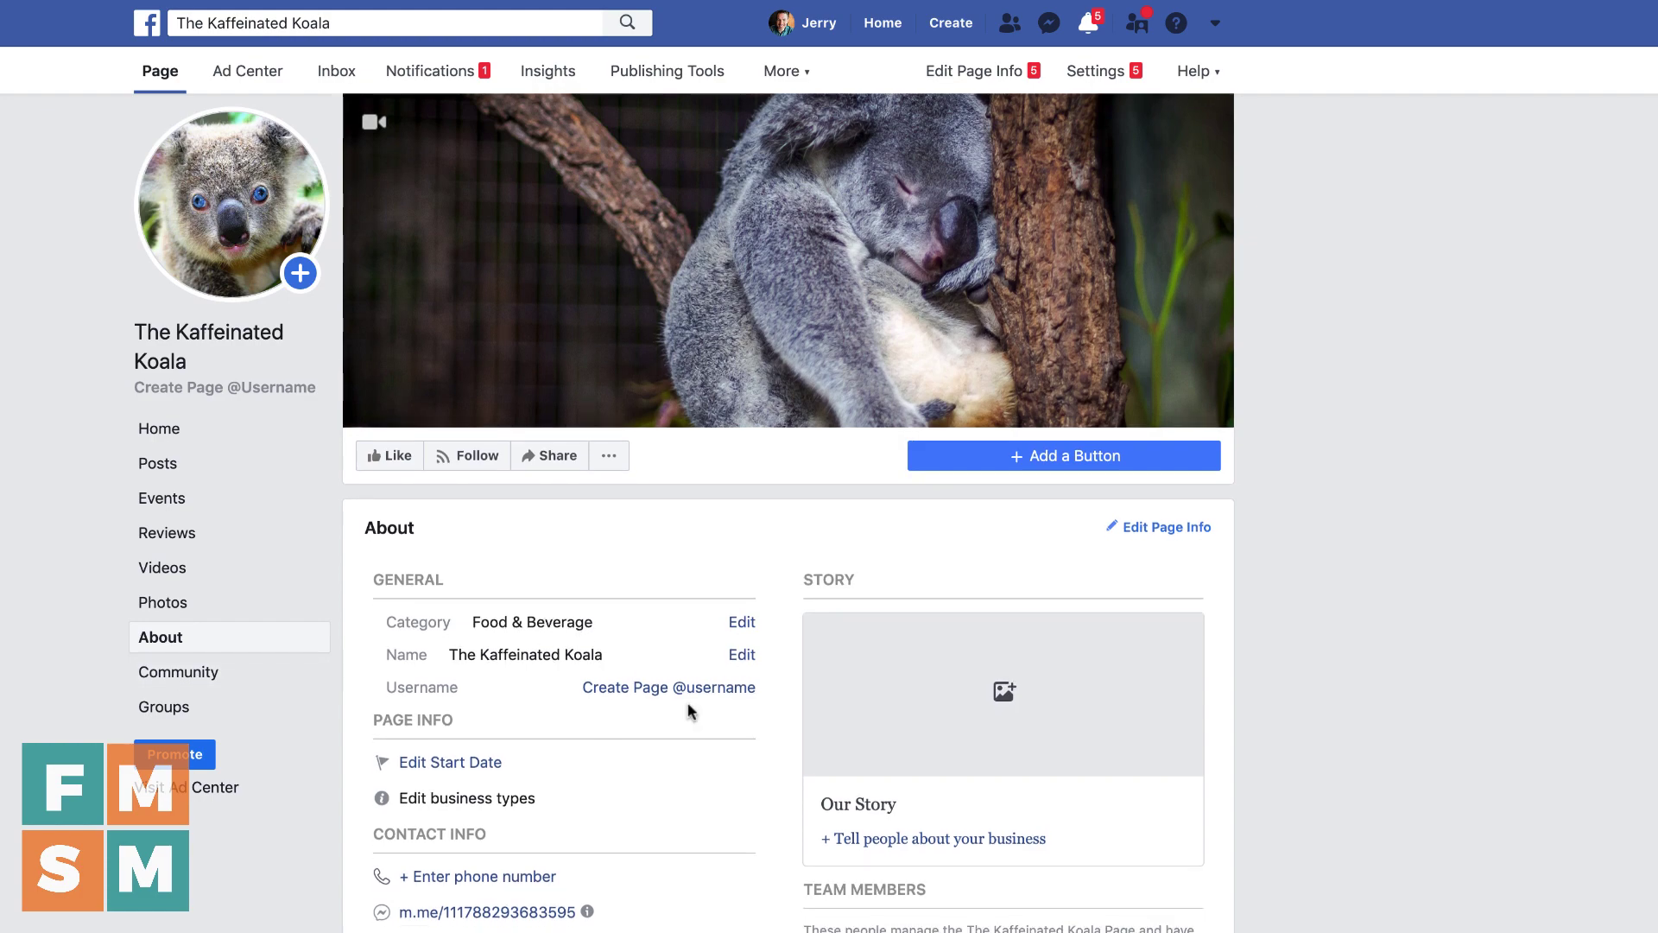
scroll(691, 710, "down", 3)
scroll(639, 631, "up", 3)
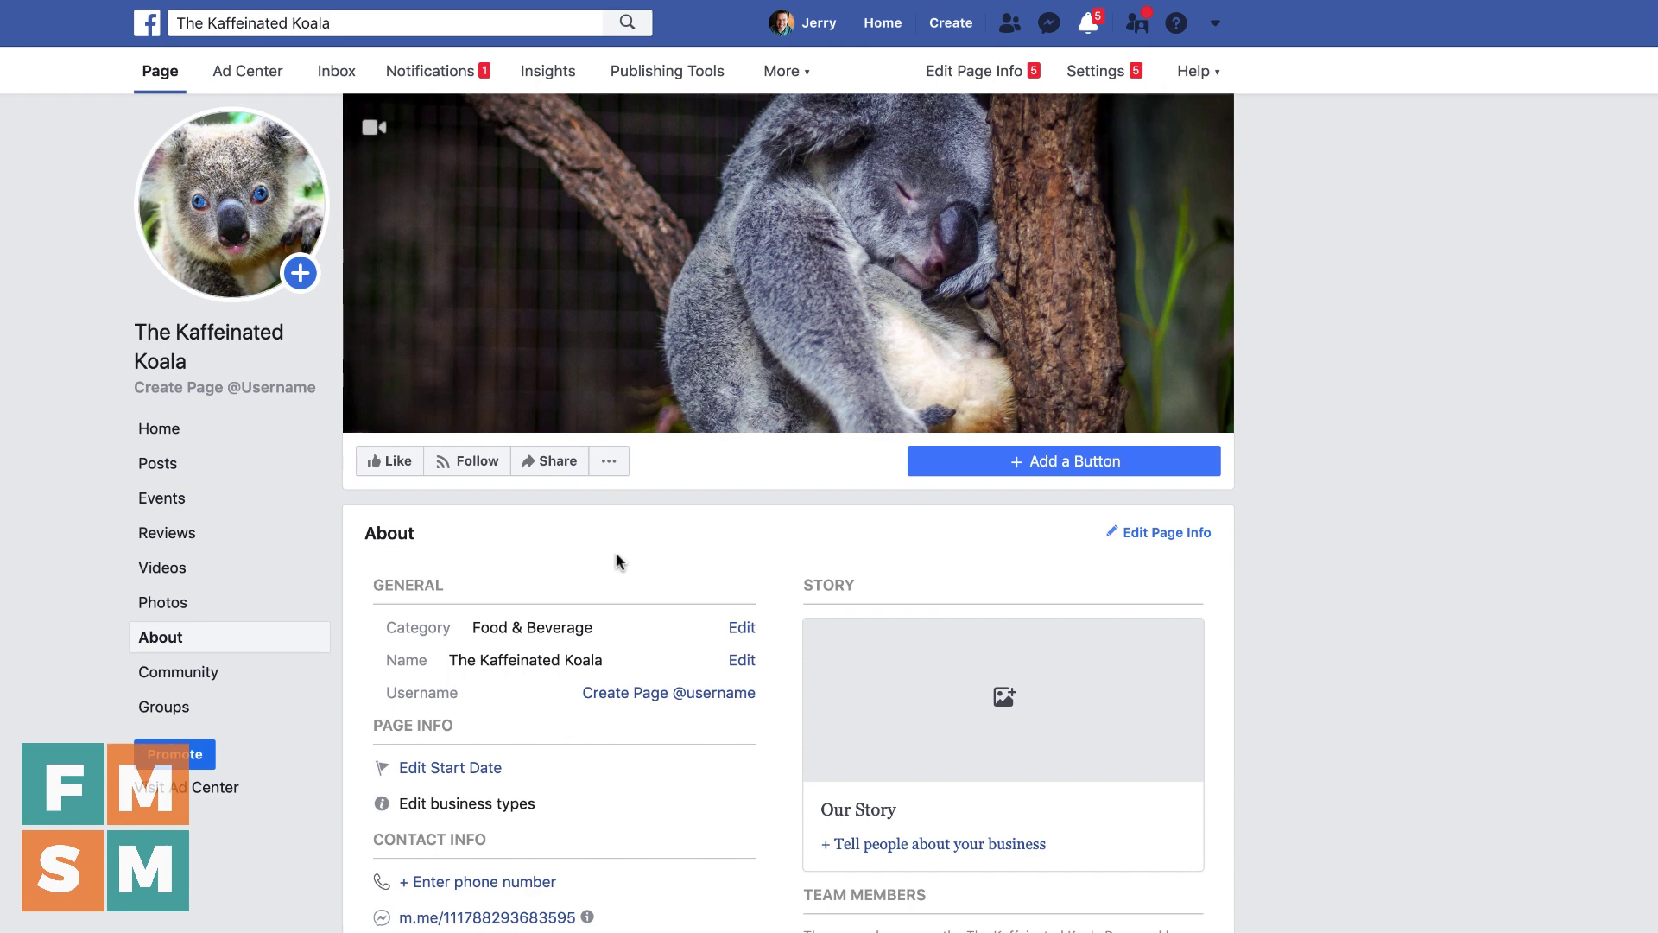
scroll(630, 562, "down", 3)
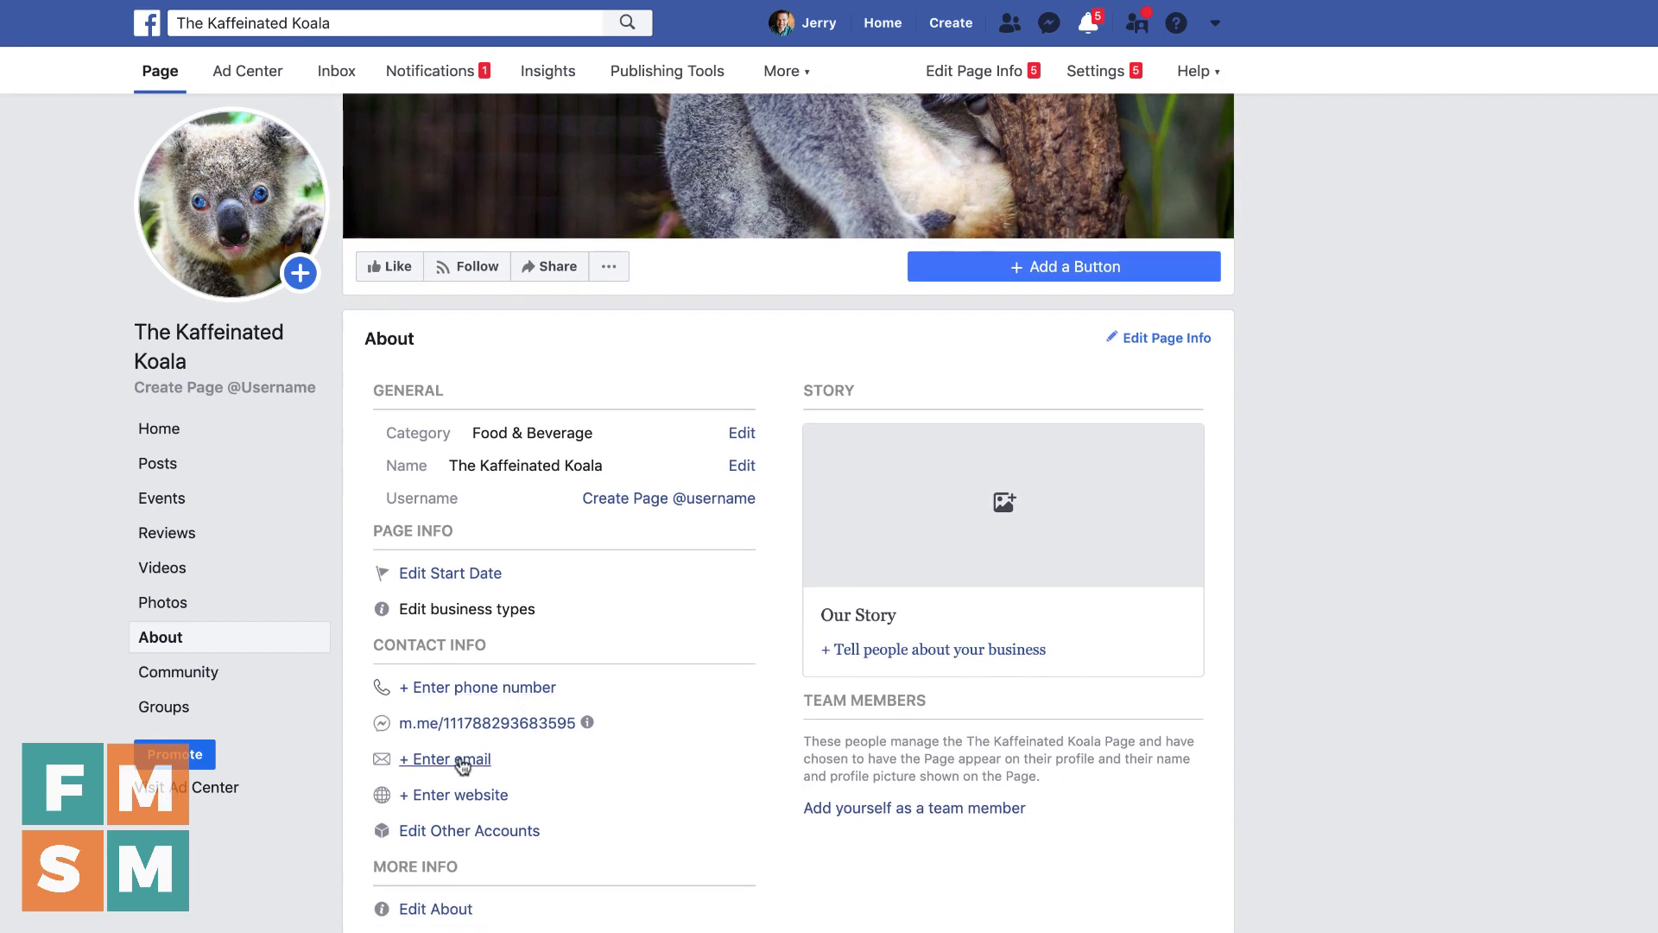
scroll(463, 842, "down", 1)
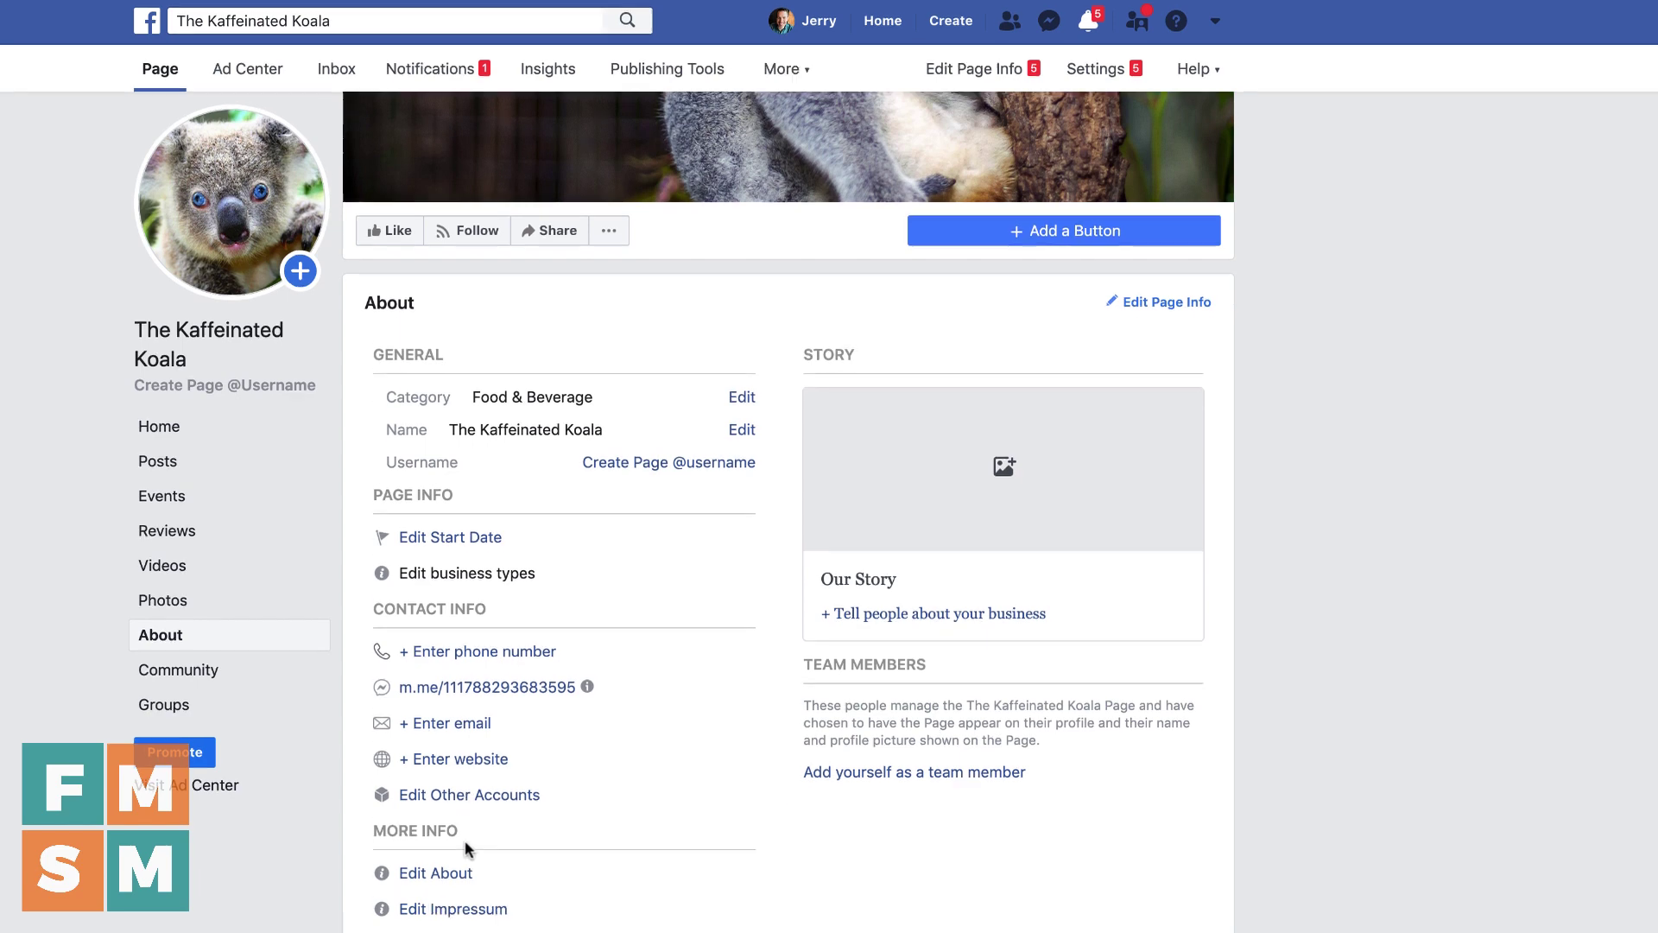
Browse the linkable social networks in the Other Accounts form, then close it unsaved
left_click(464, 799)
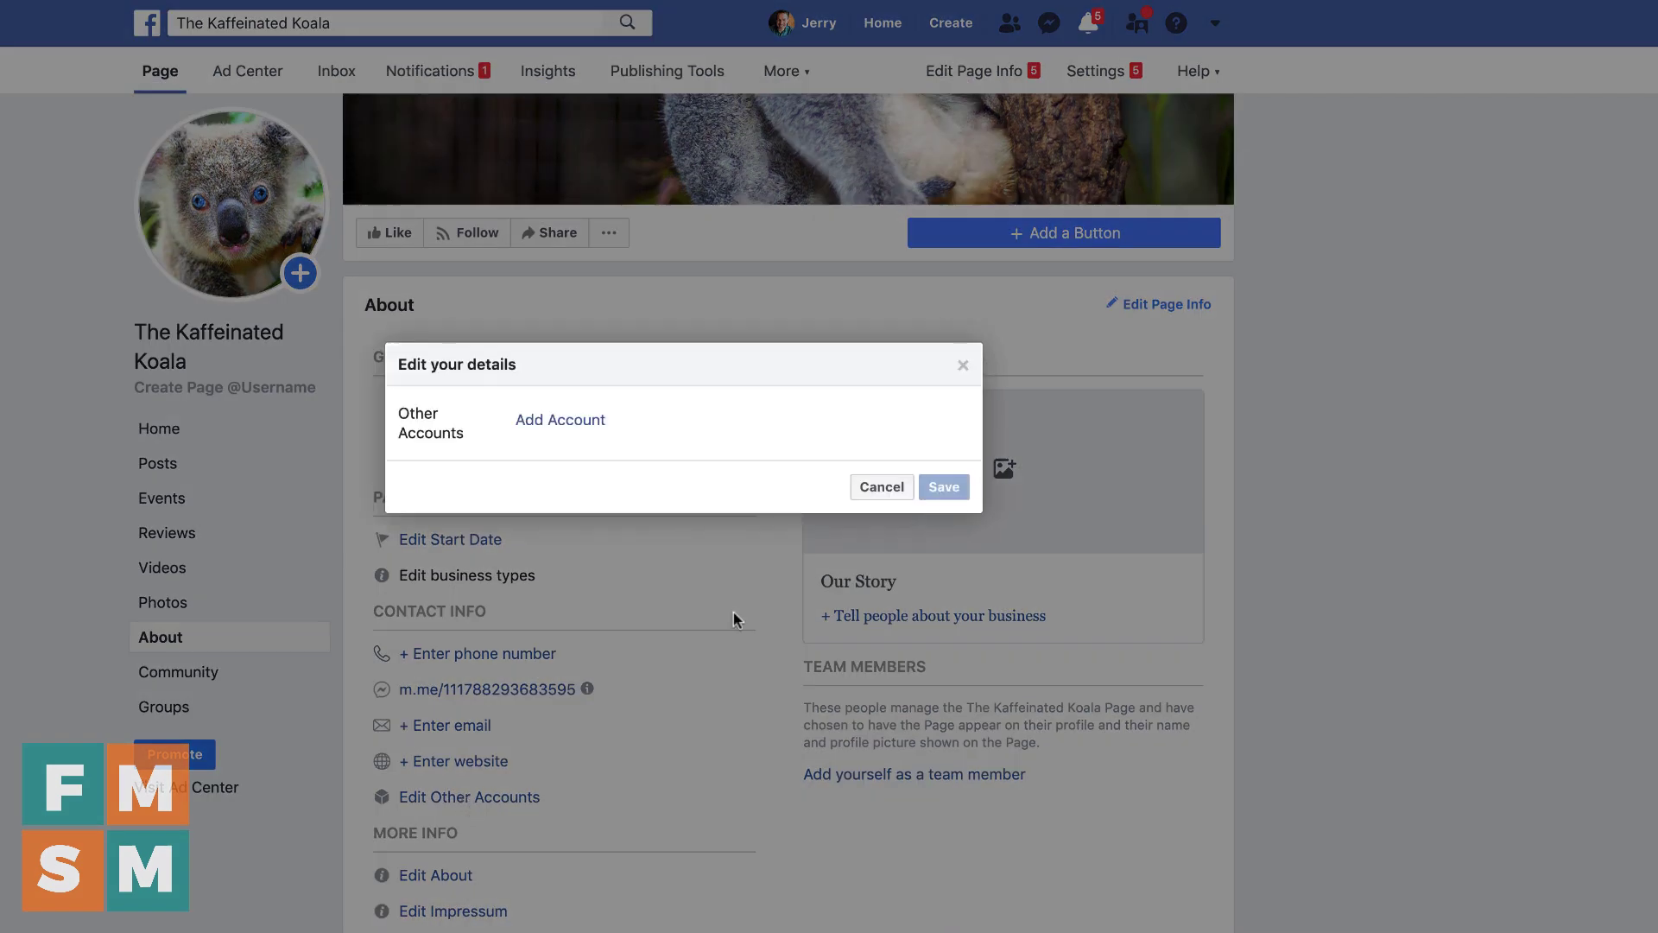
left_click(553, 421)
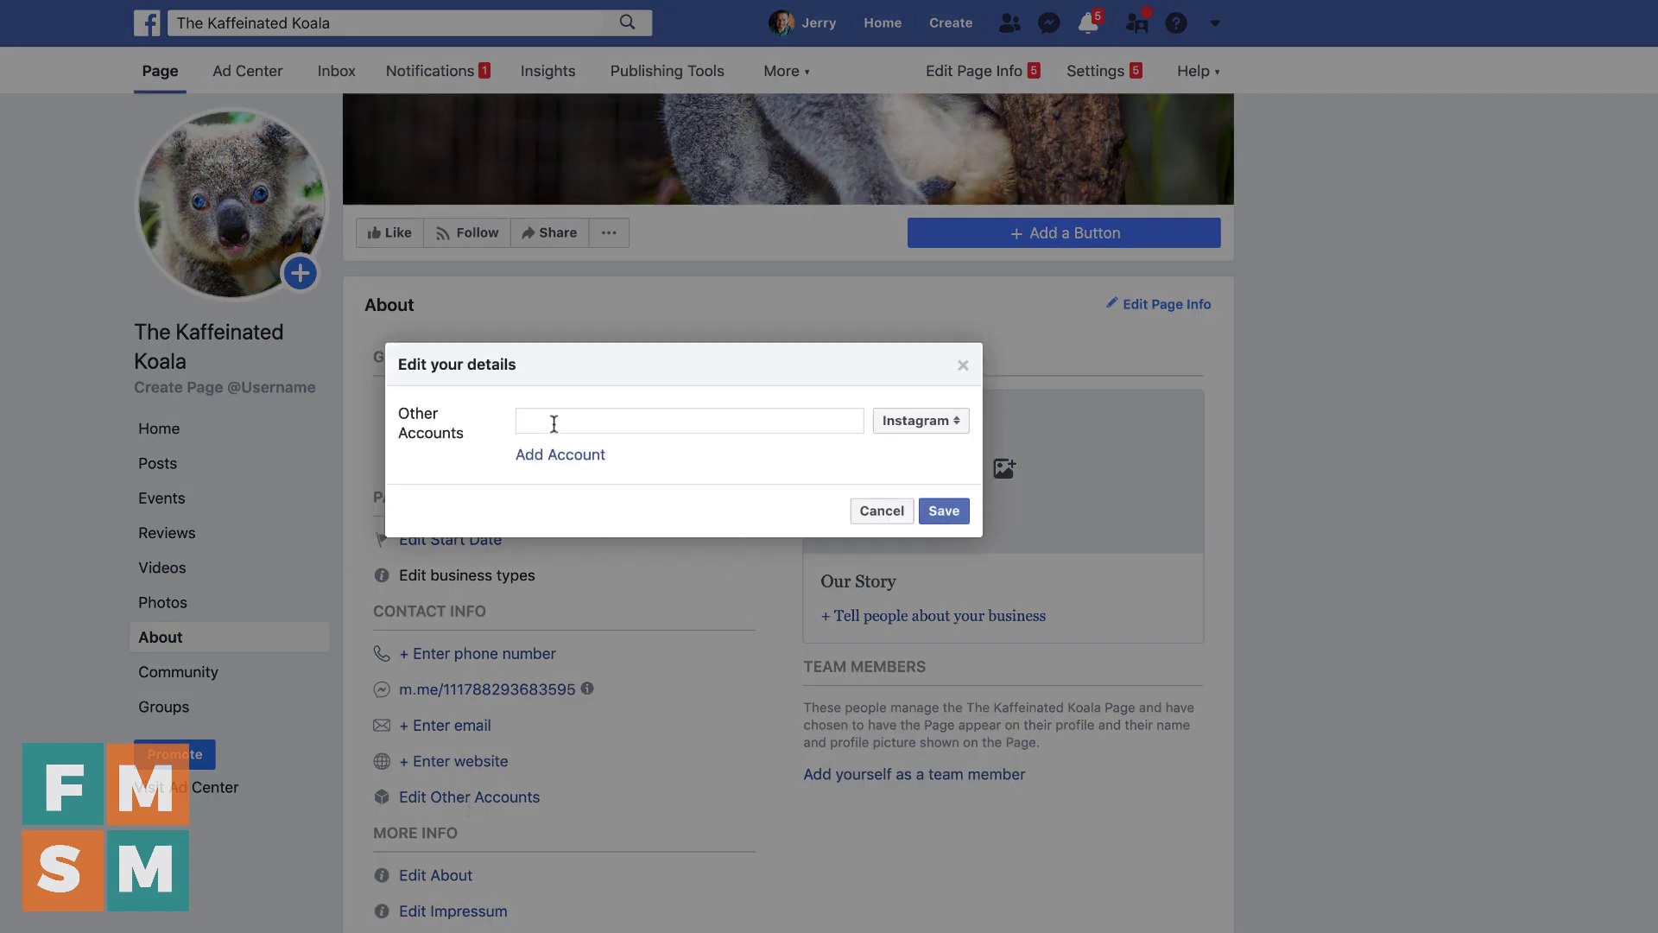
left_click(944, 423)
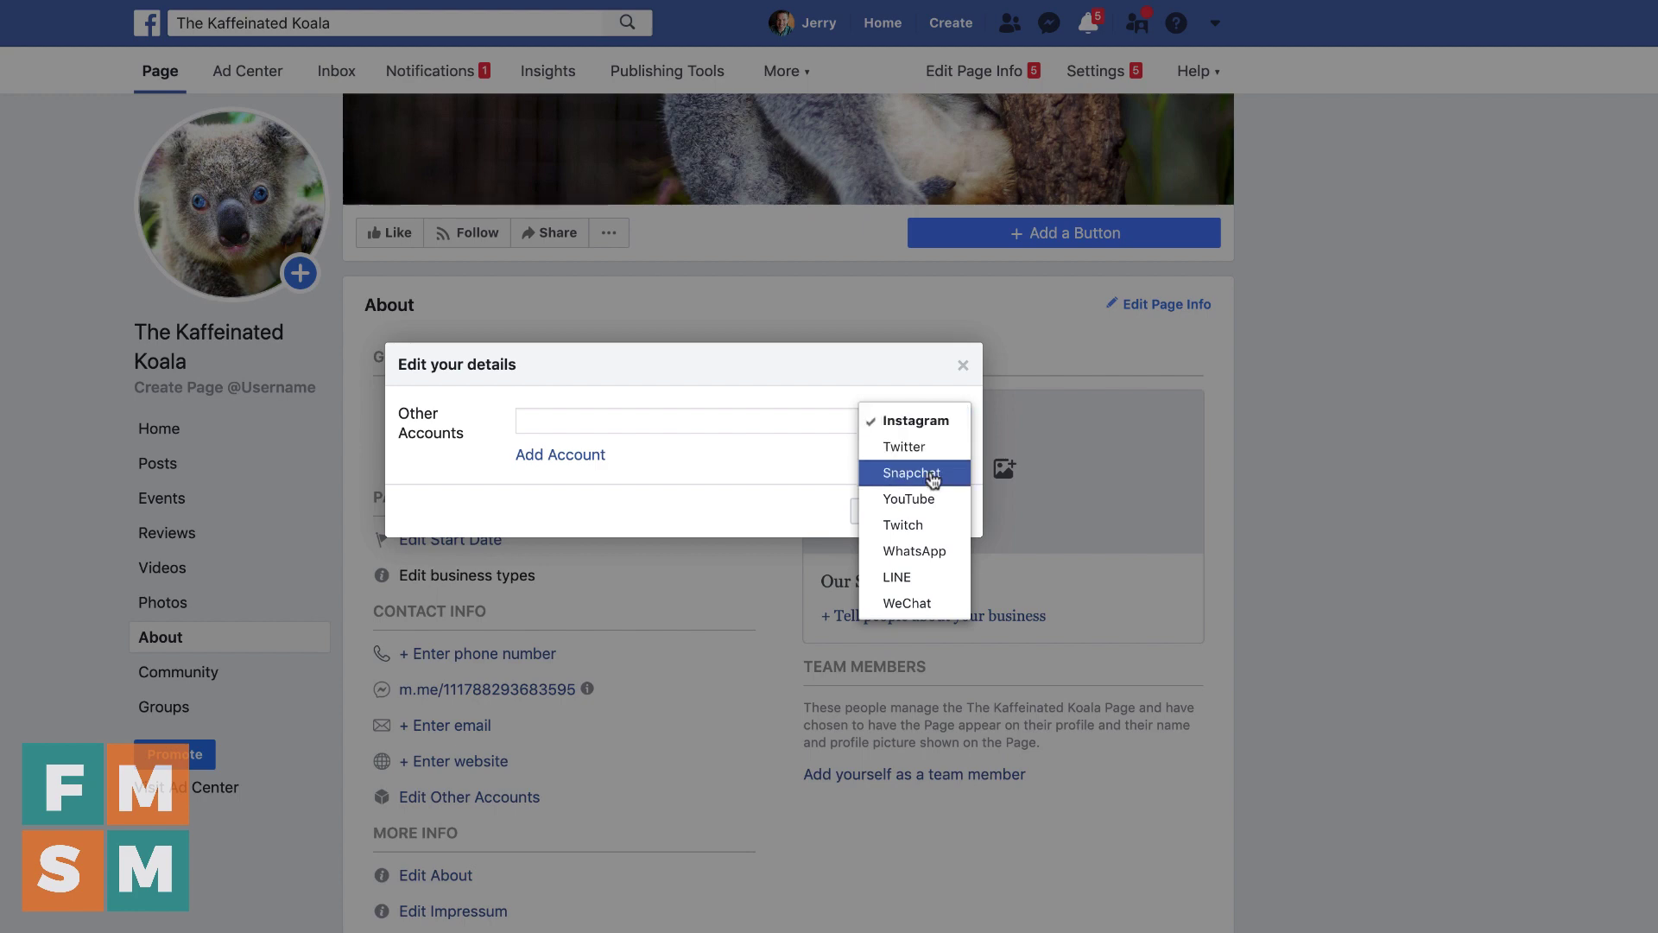
scroll(929, 525, "down", 2)
scroll(928, 528, "down", 3)
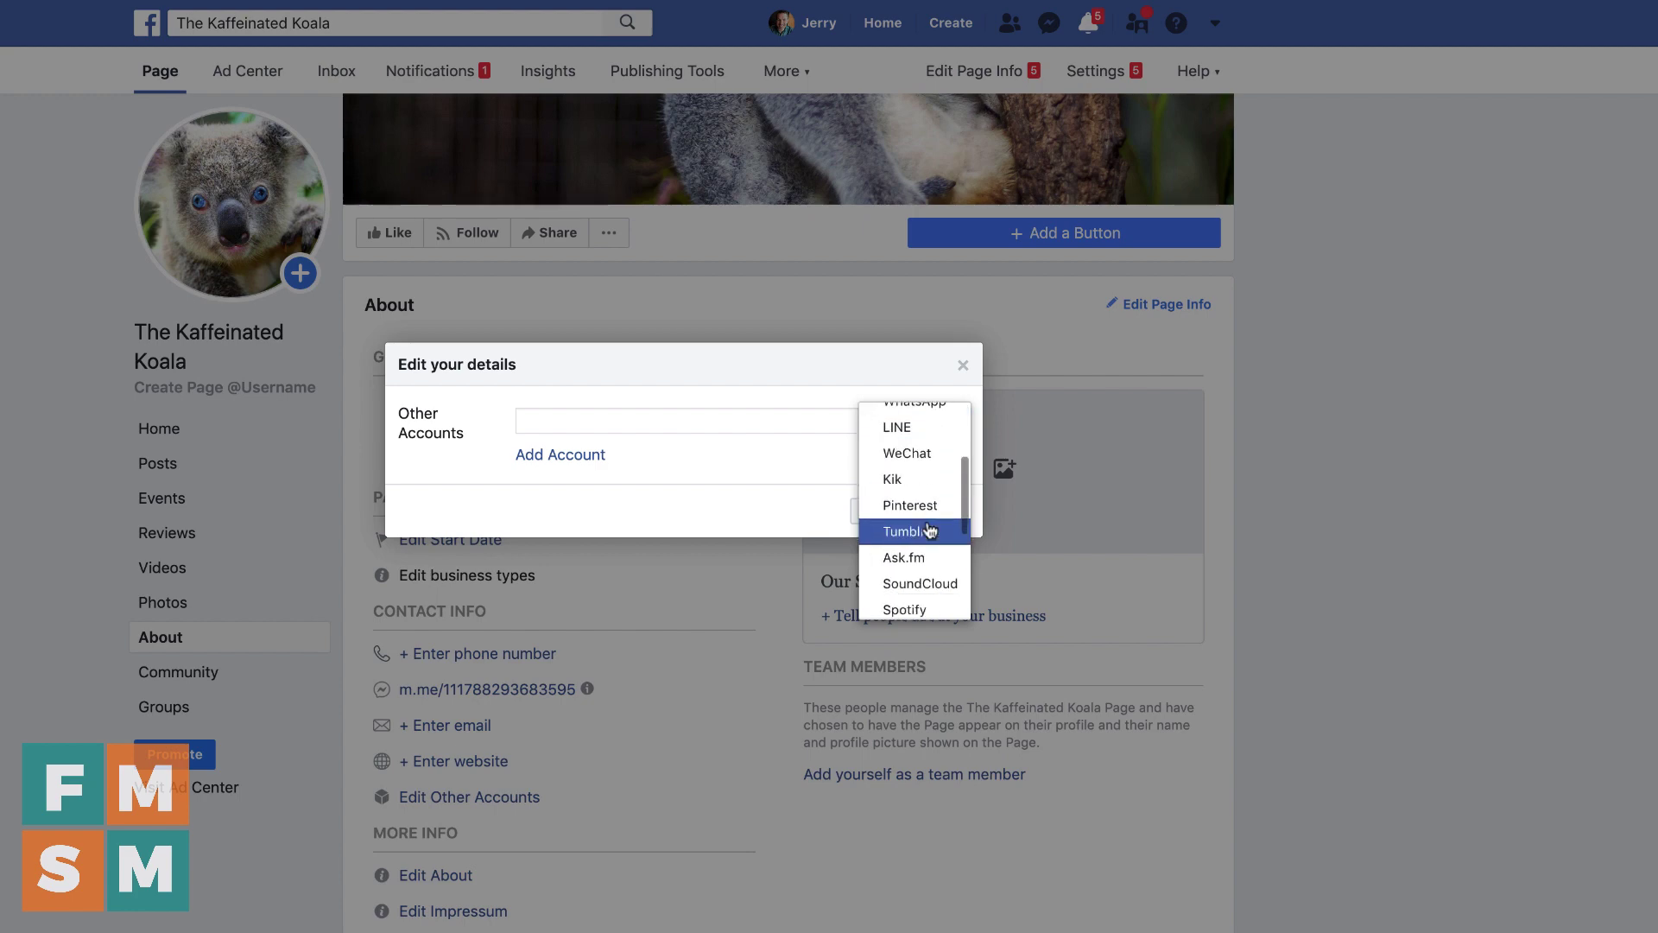
scroll(916, 525, "up", 5)
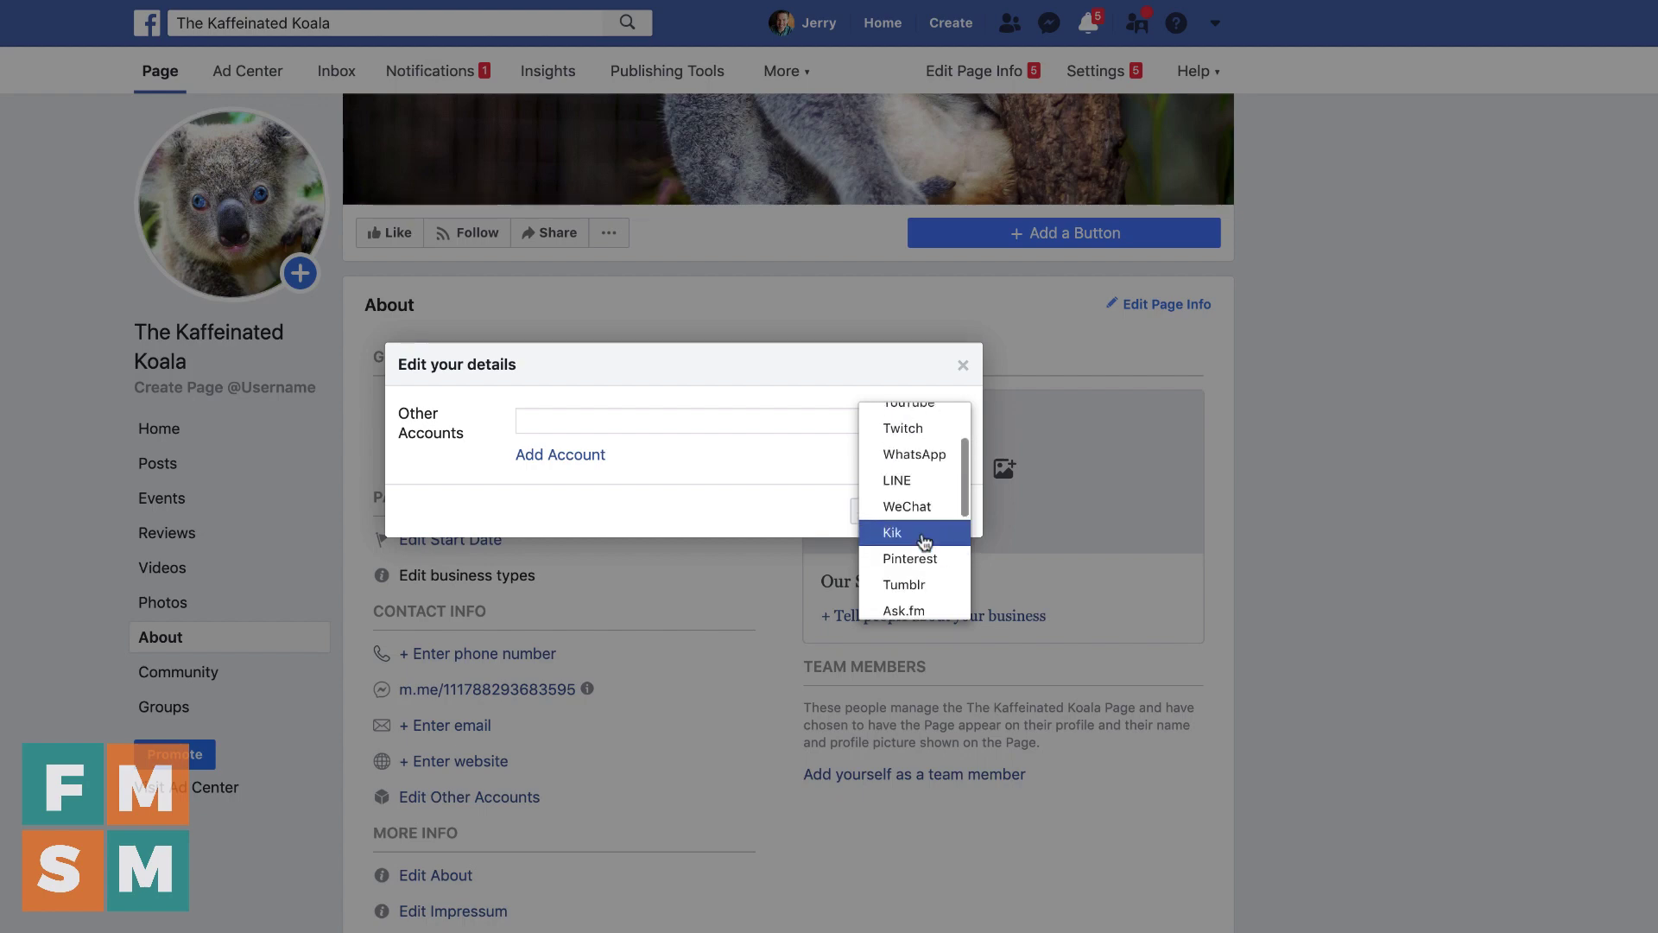
left_click(963, 367)
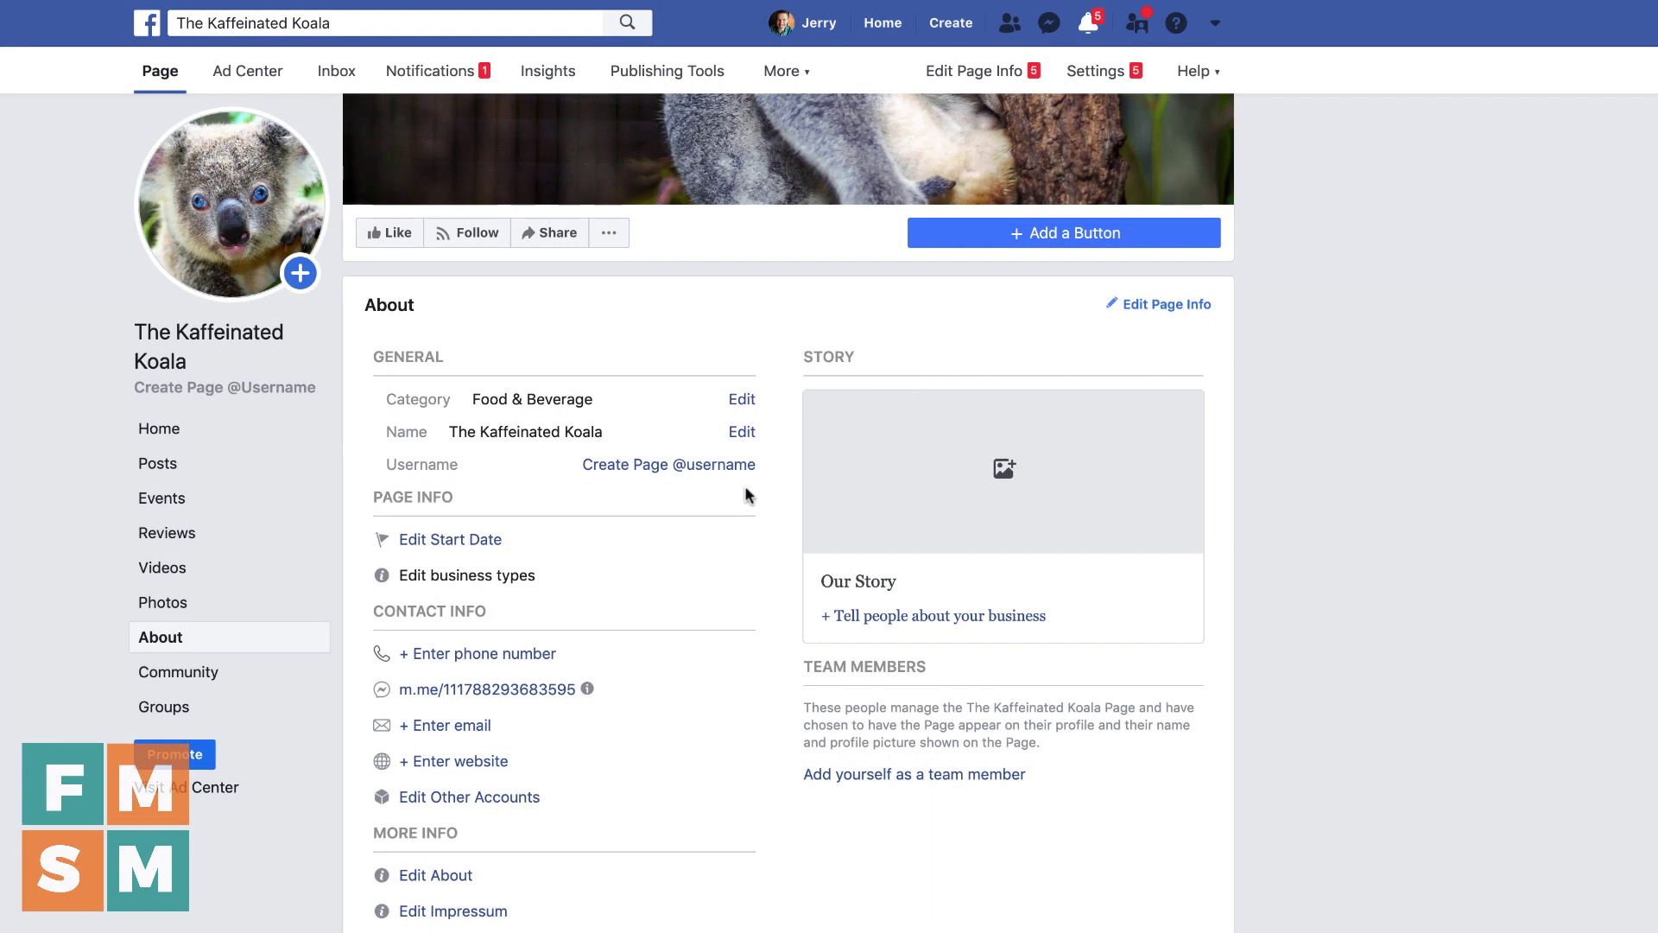
scroll(743, 491, "up", 1)
scroll(692, 591, "up", 4)
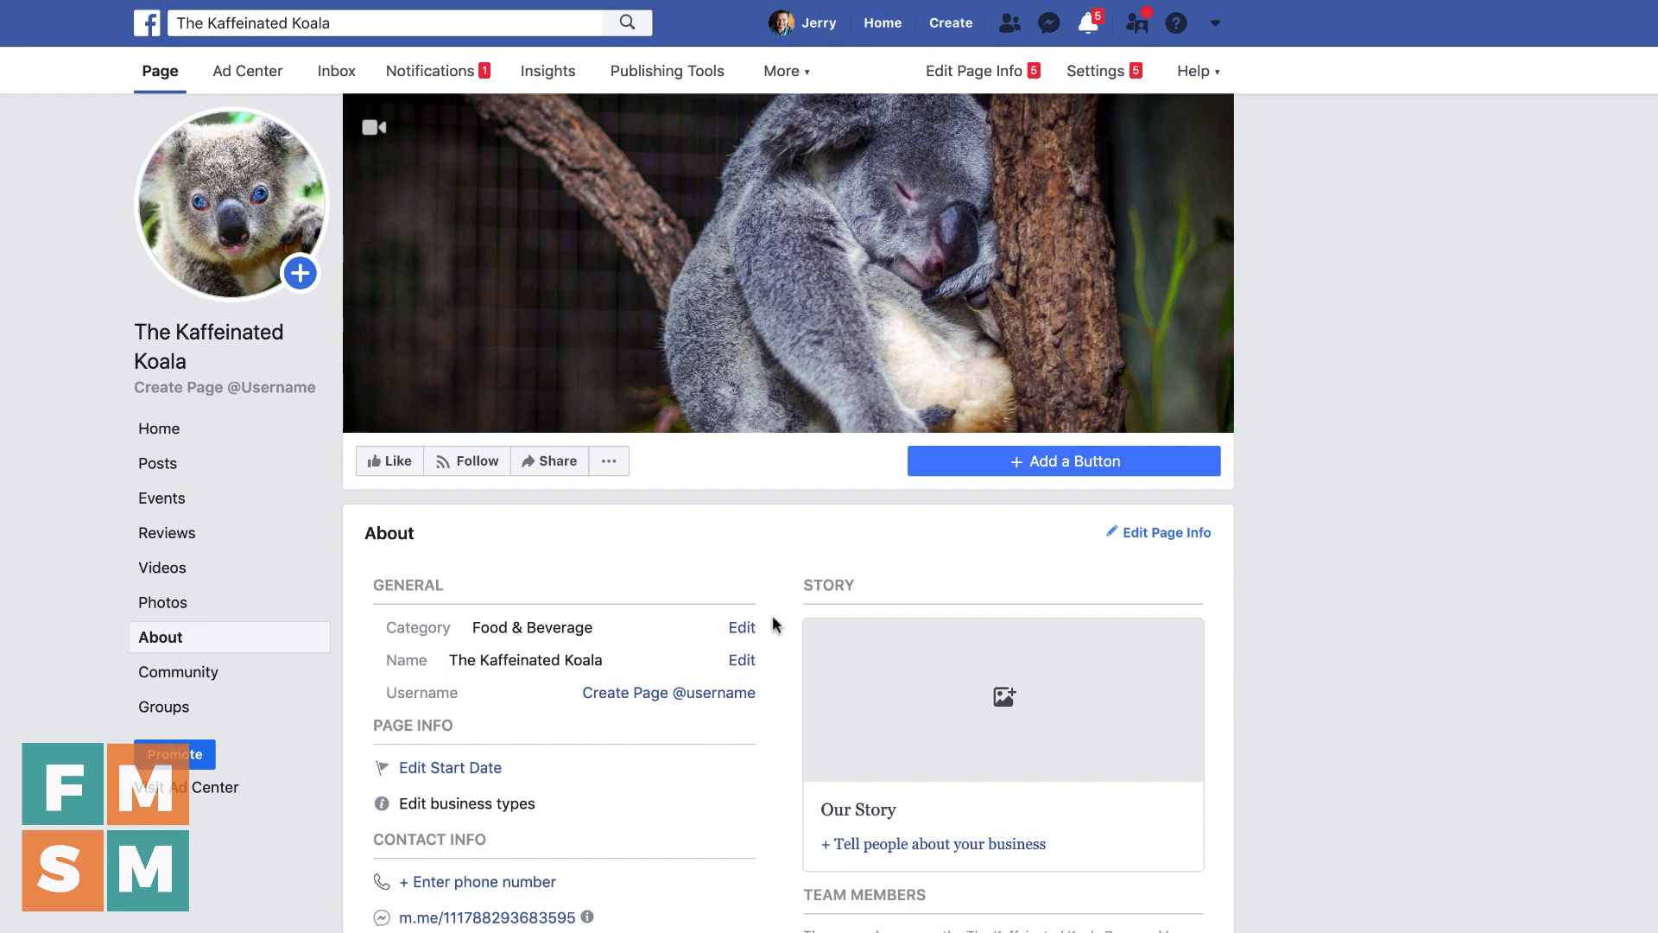
left_click(1179, 535)
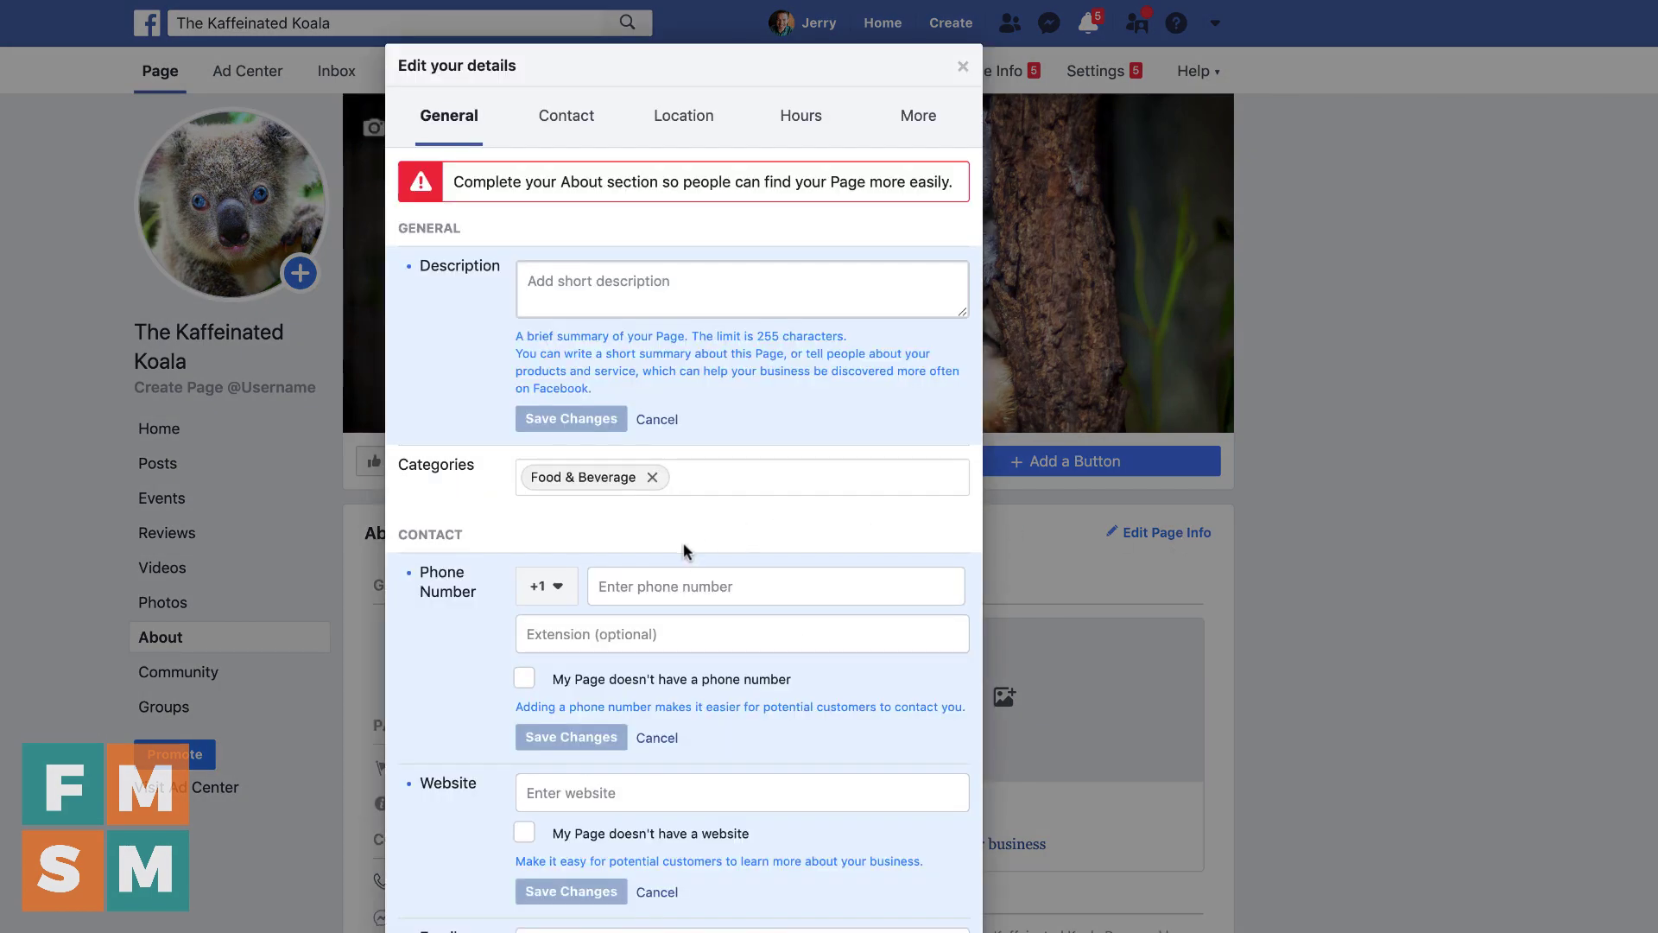
scroll(714, 596, "down", 10)
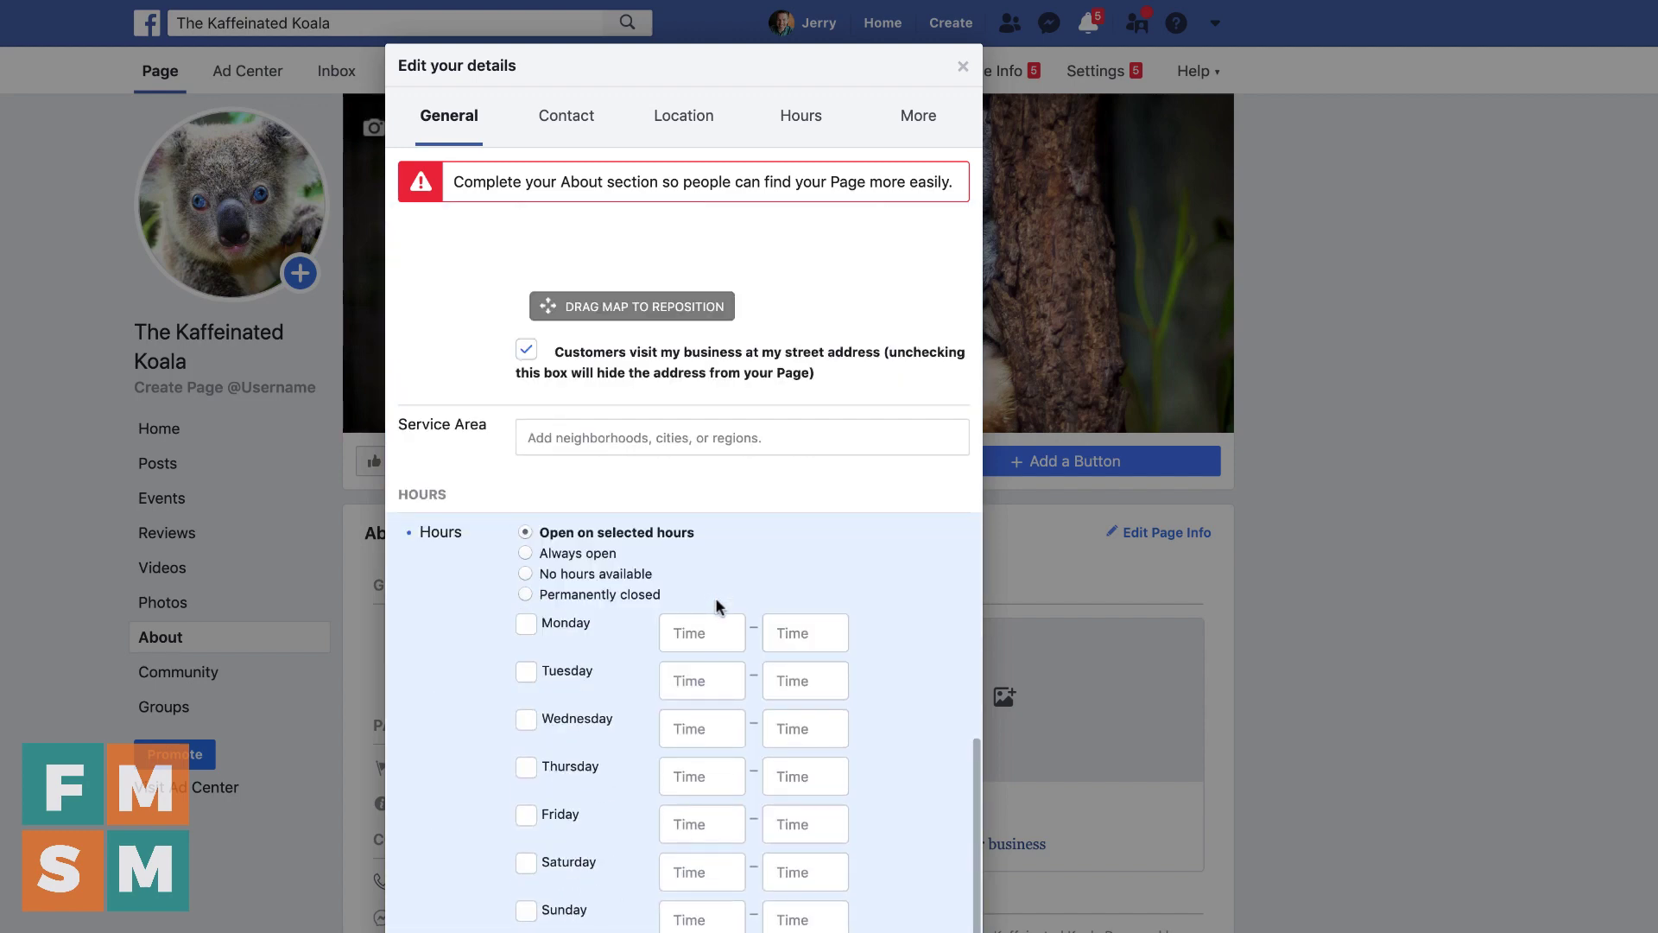
scroll(715, 596, "up", 5)
left_click(1491, 330)
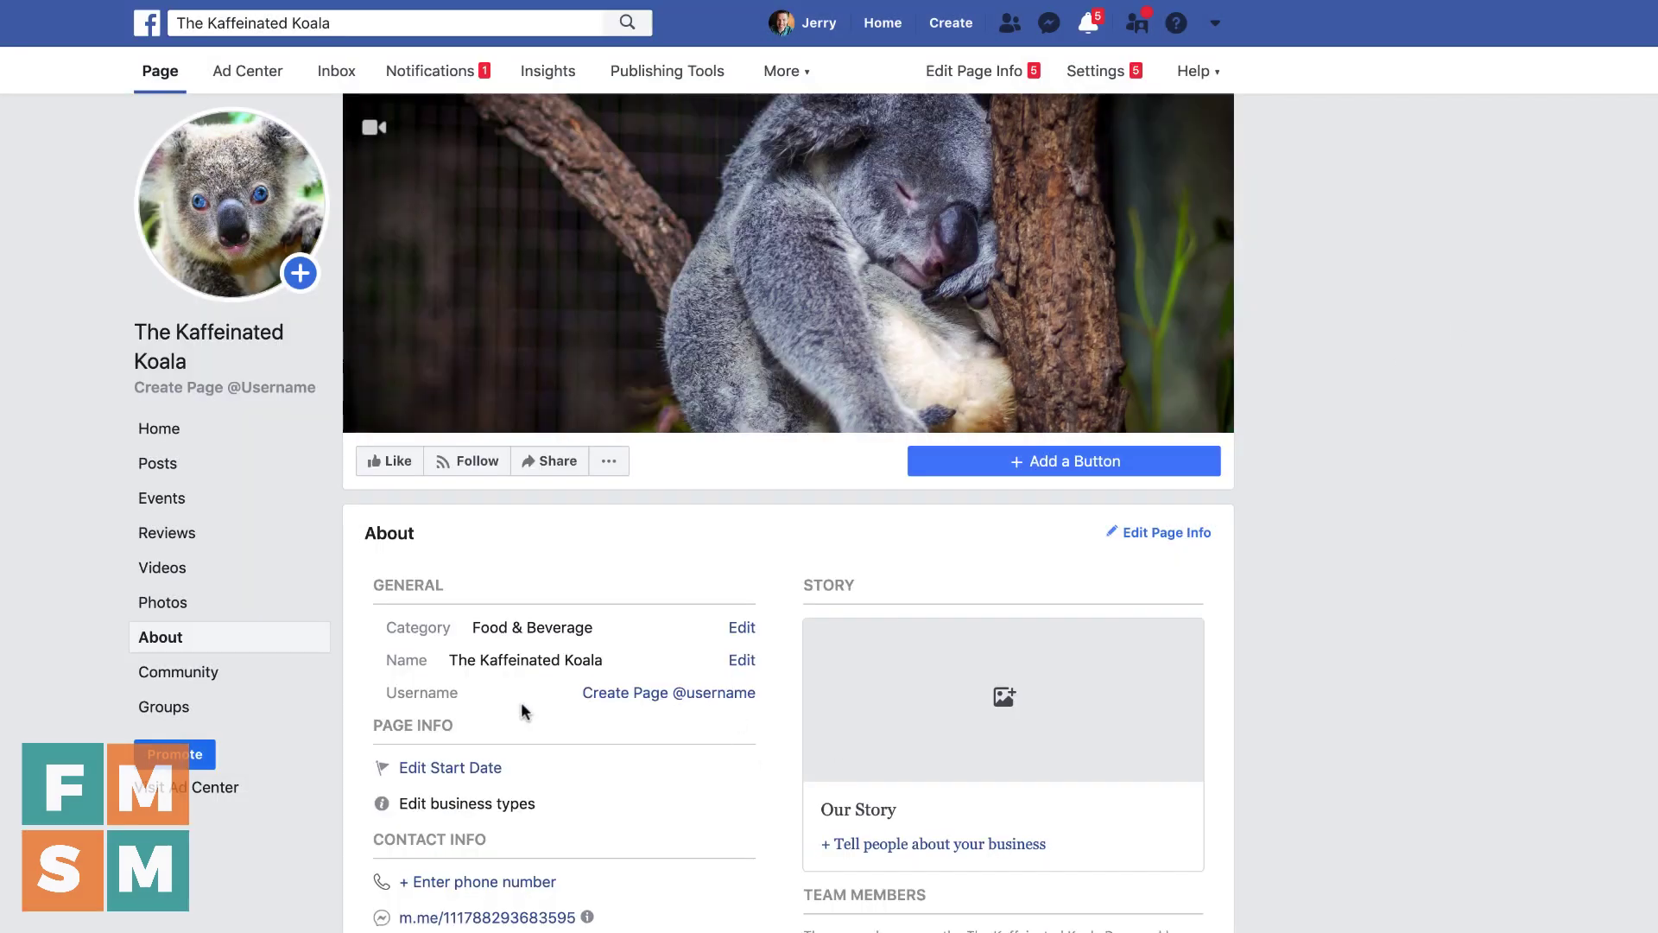
Replace unavailable 'koalabear' with username thekaffeinatedkoala and load facebook.com/thekaffeinatedkoala
left_click(659, 694)
type("koalabear")
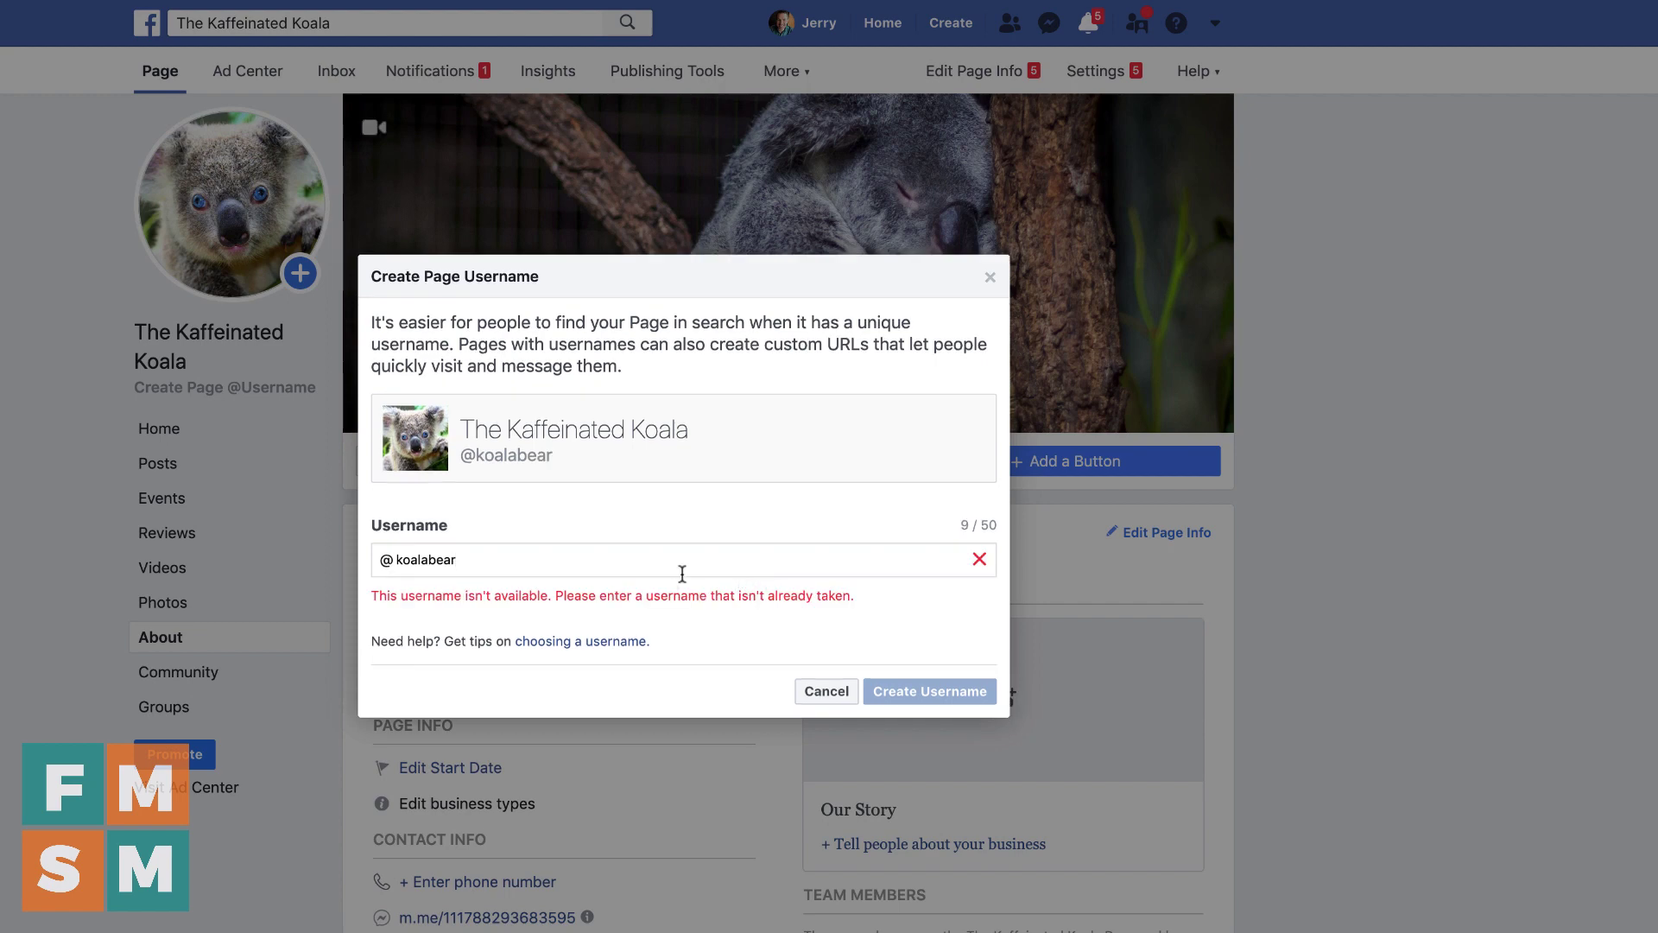
left_click_drag(495, 562, 392, 563)
type("thekaffeinatedkoala")
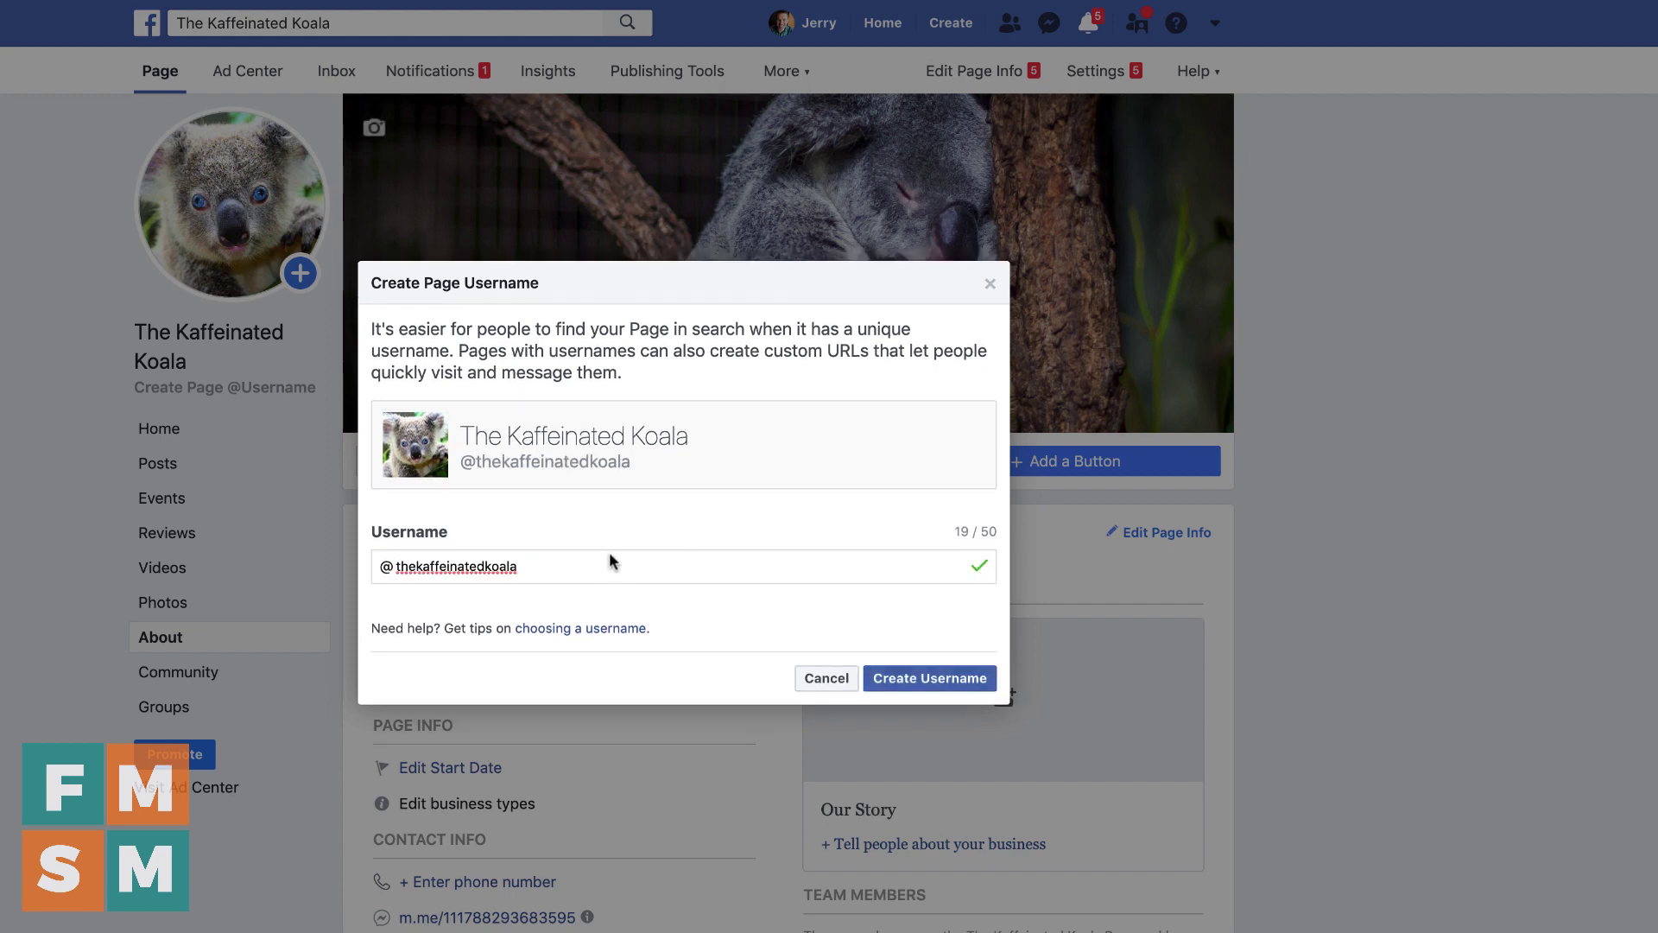
left_click(947, 678)
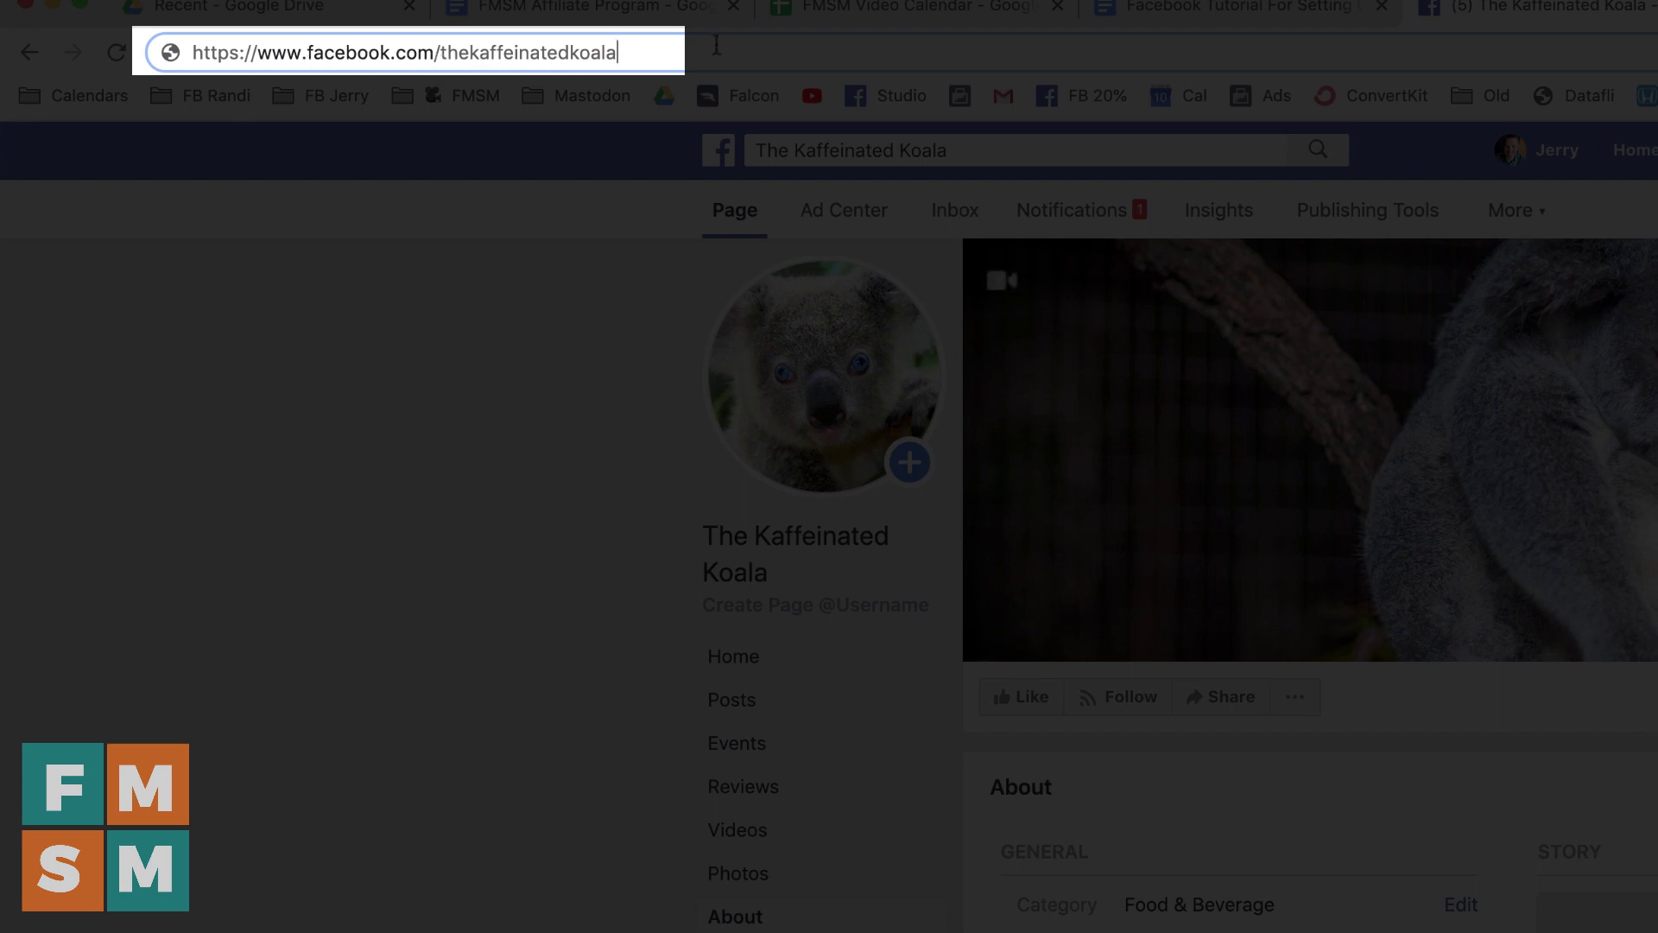
key("Return")
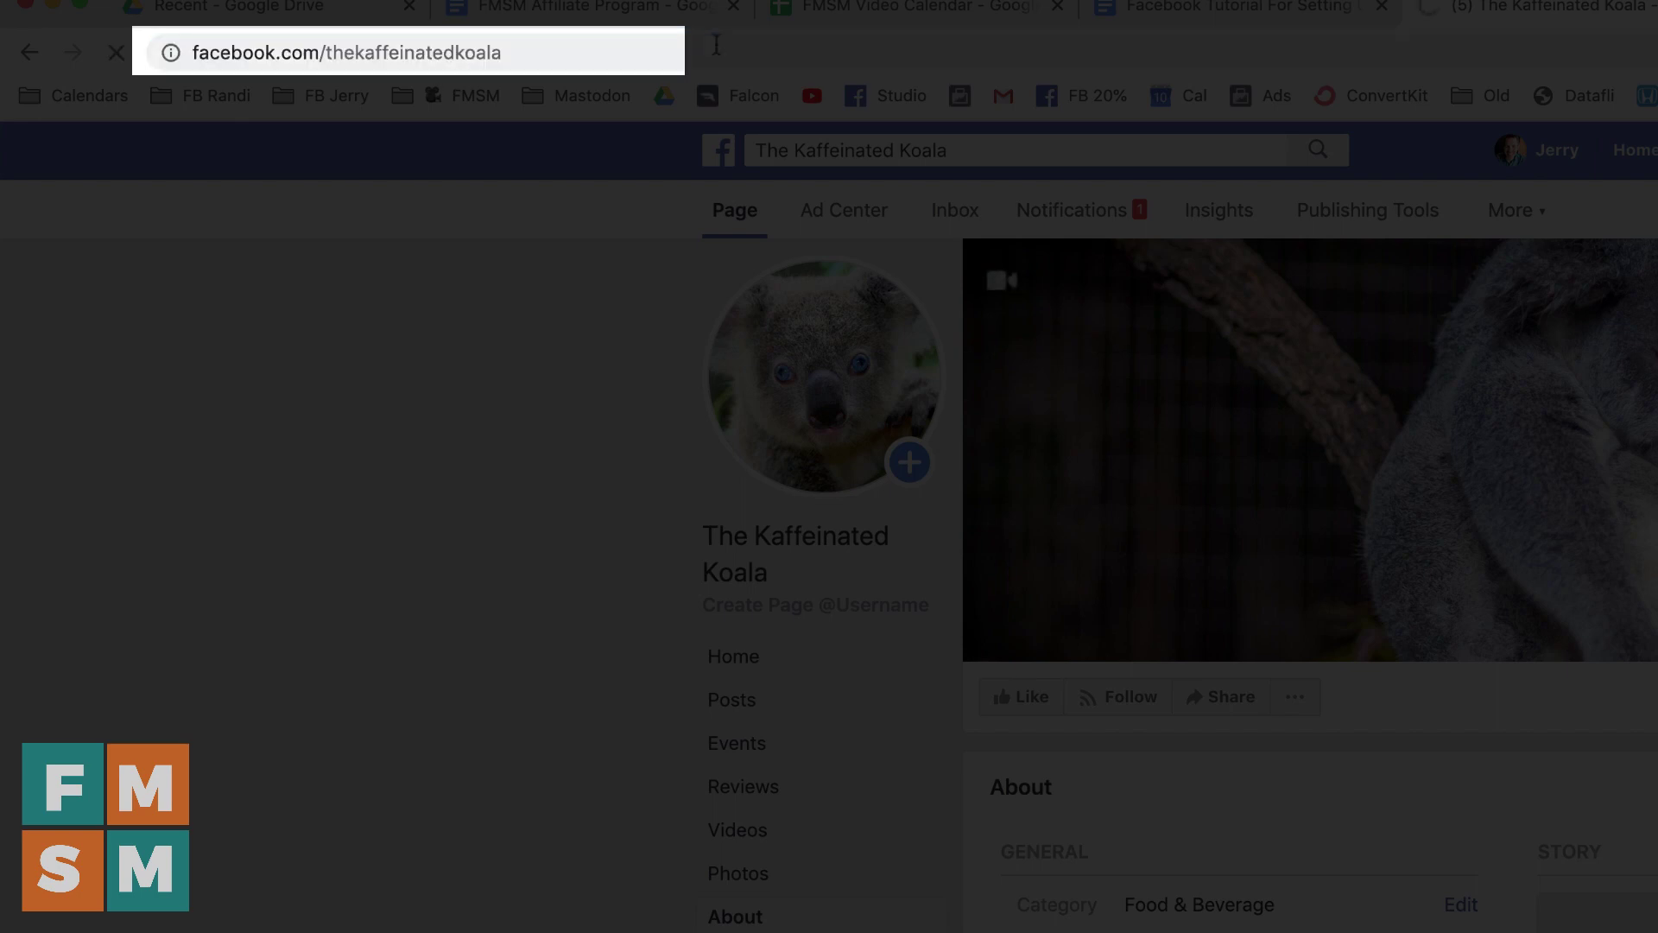